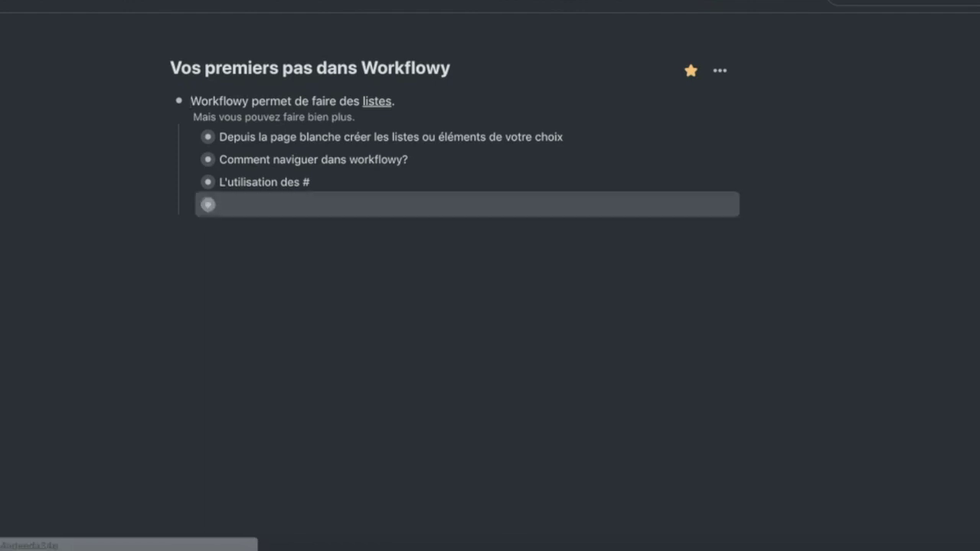
# Step: Expand the "Depuis la page blanche" list, its Objectifs item and sub-item 1 to view the nested entries
pyautogui.click(207, 203)
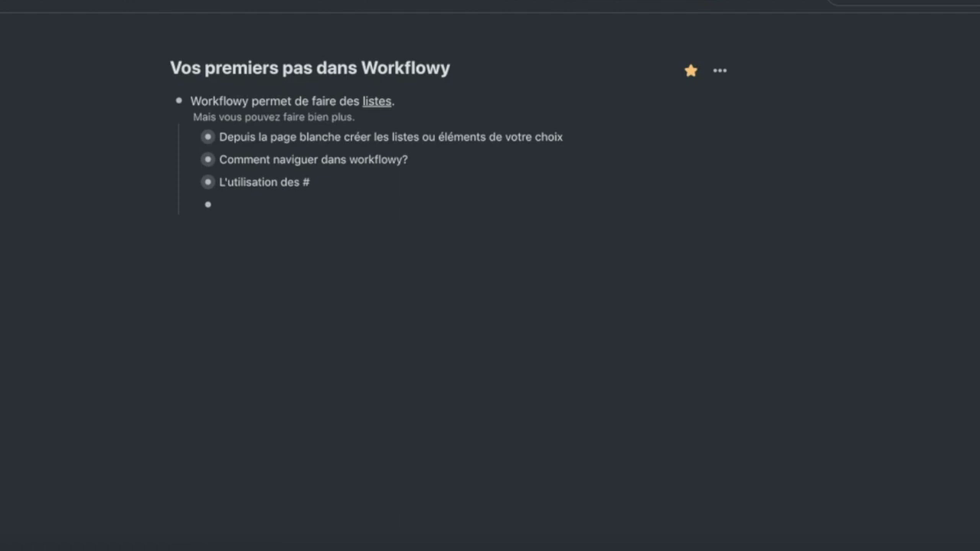
pyautogui.click(191, 136)
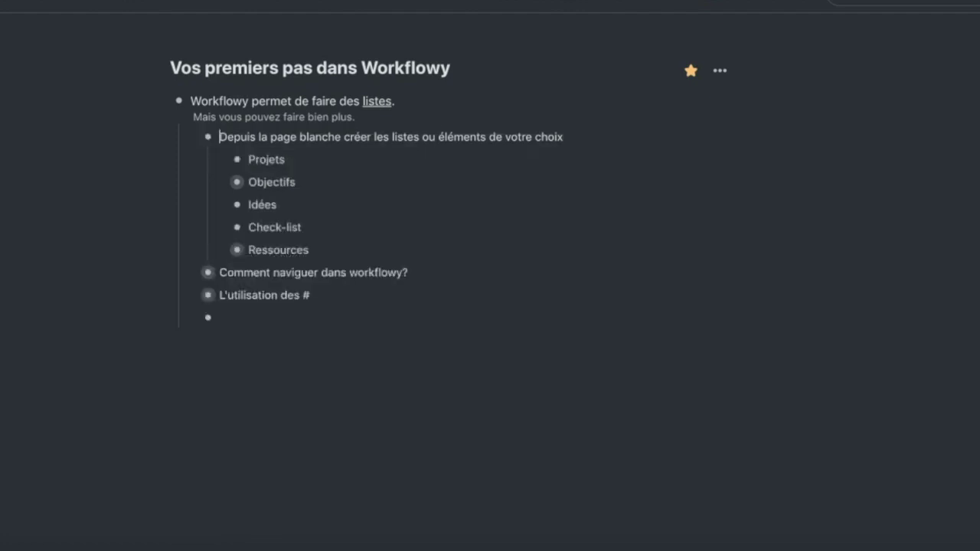
pyautogui.click(220, 182)
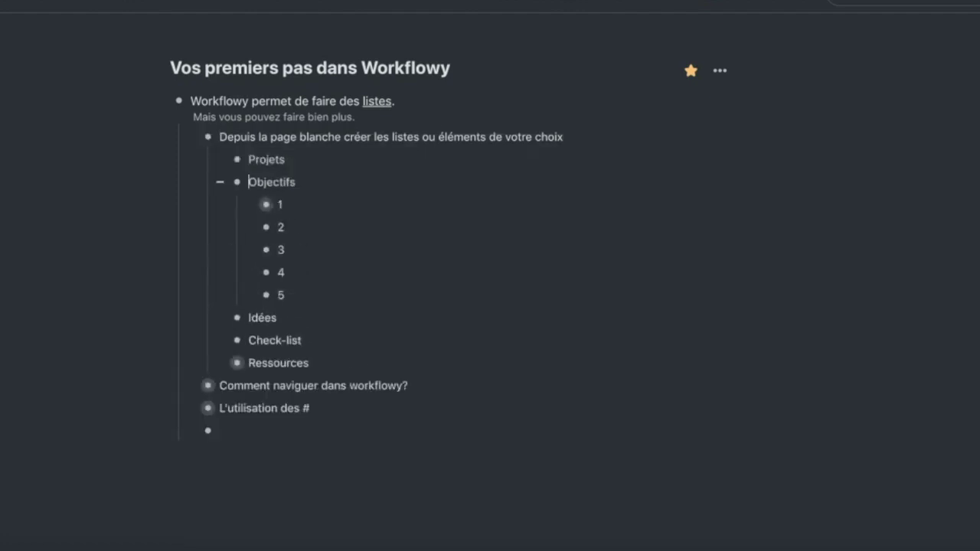
pyautogui.click(249, 204)
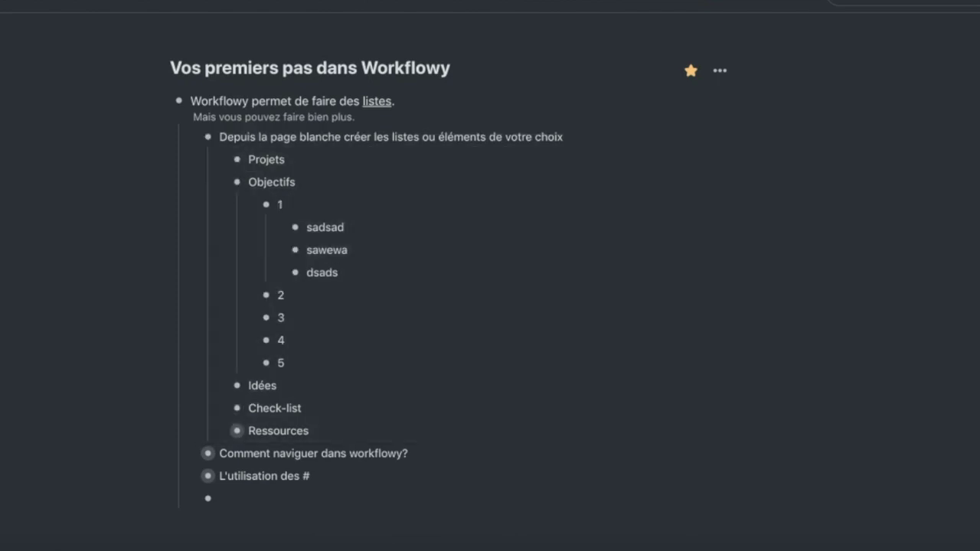
pyautogui.click(338, 227)
# Step: Collapse item 1 and Objectifs, folding and reopening the parent "Depuis la page blanche" list in between
pyautogui.click(248, 205)
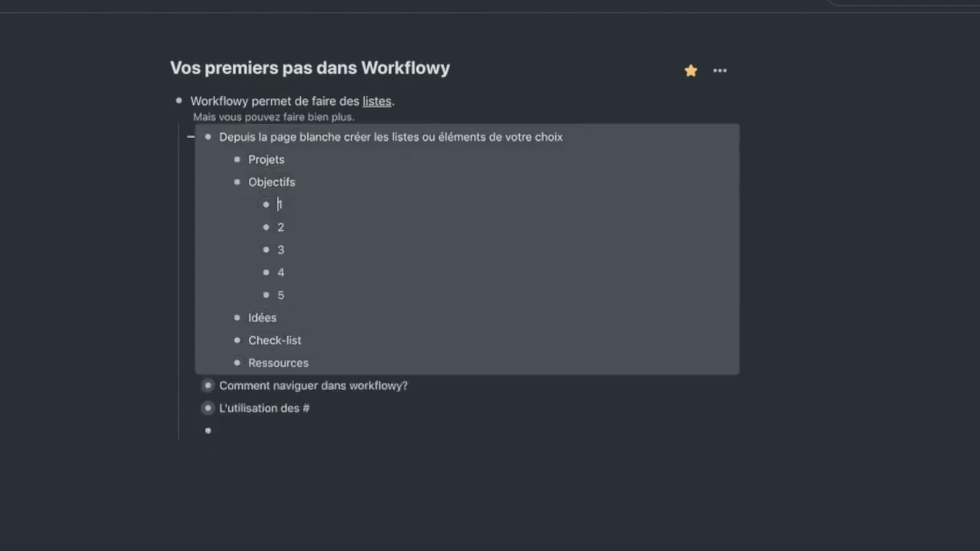
pyautogui.hotkey('ctrl', 'Up')
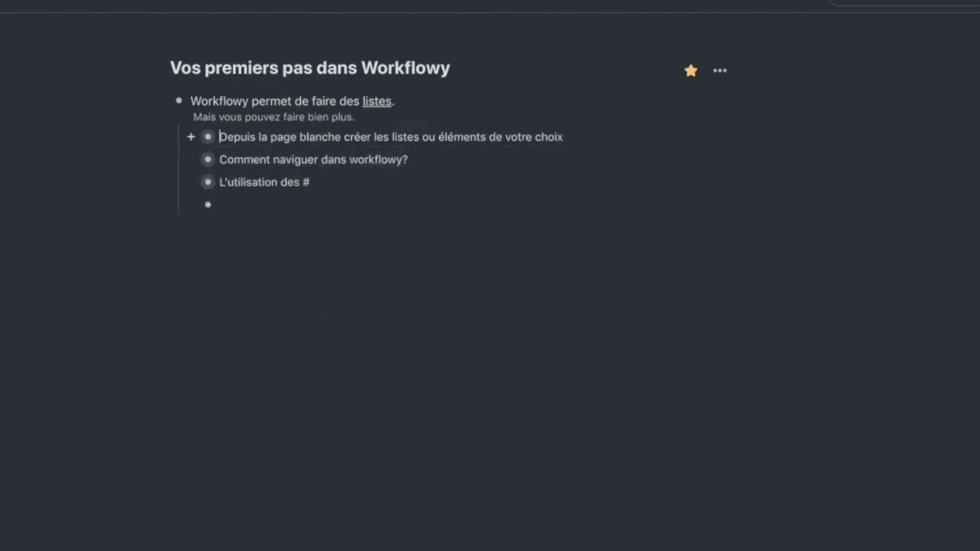
pyautogui.hotkey('ctrl', 'Down')
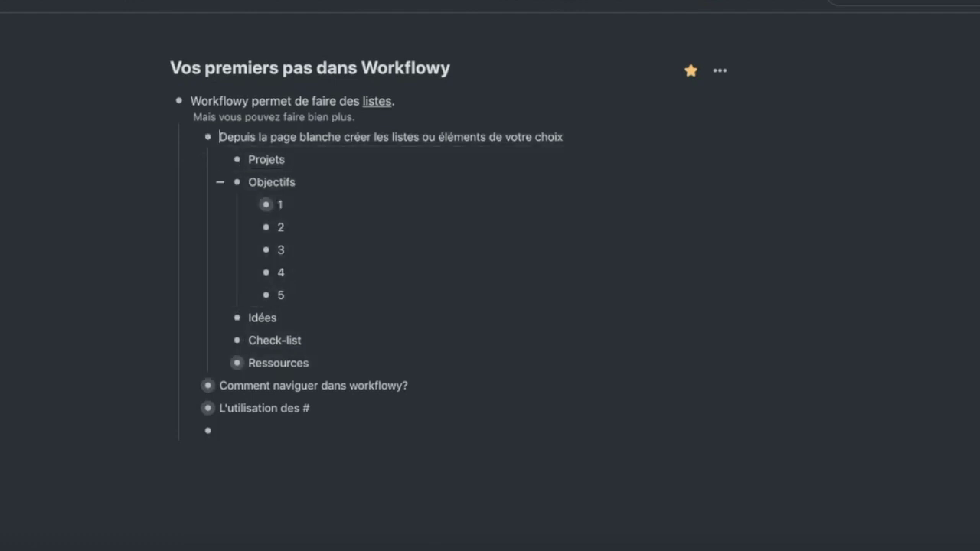
pyautogui.click(220, 181)
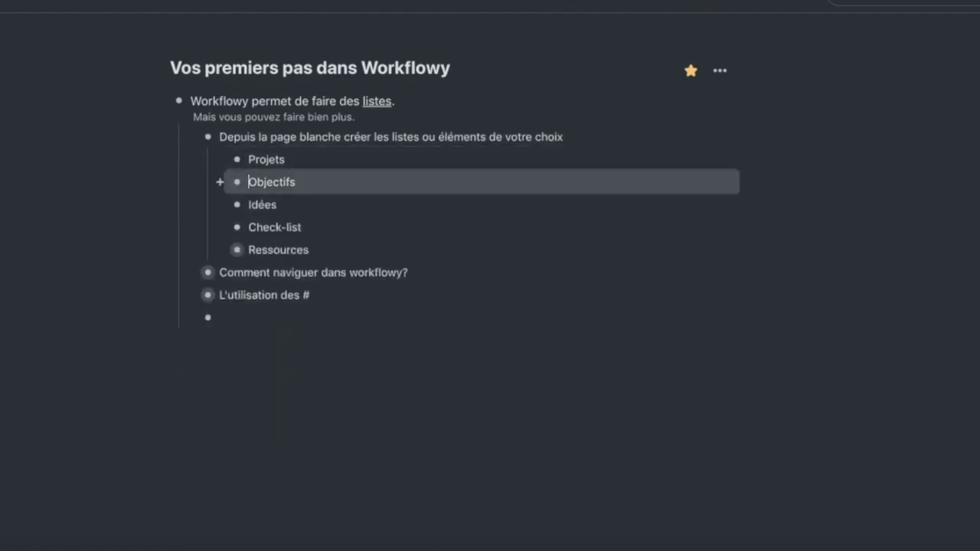
# Step: Add the item "Les livres à lire un jour" directly below Check-list
pyautogui.click(304, 228)
pyautogui.press('Return')
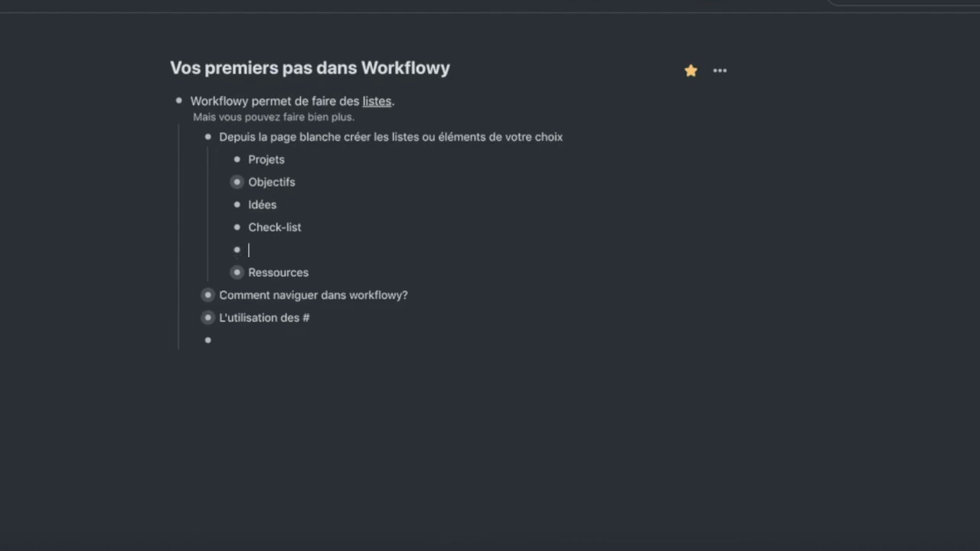
pyautogui.write('Mes')
pyautogui.press('BackSpace')
pyautogui.press('BackSpace')
pyautogui.press('BackSpace')
pyautogui.press('BackSpace')
pyautogui.write('Les livres à lire un jour')
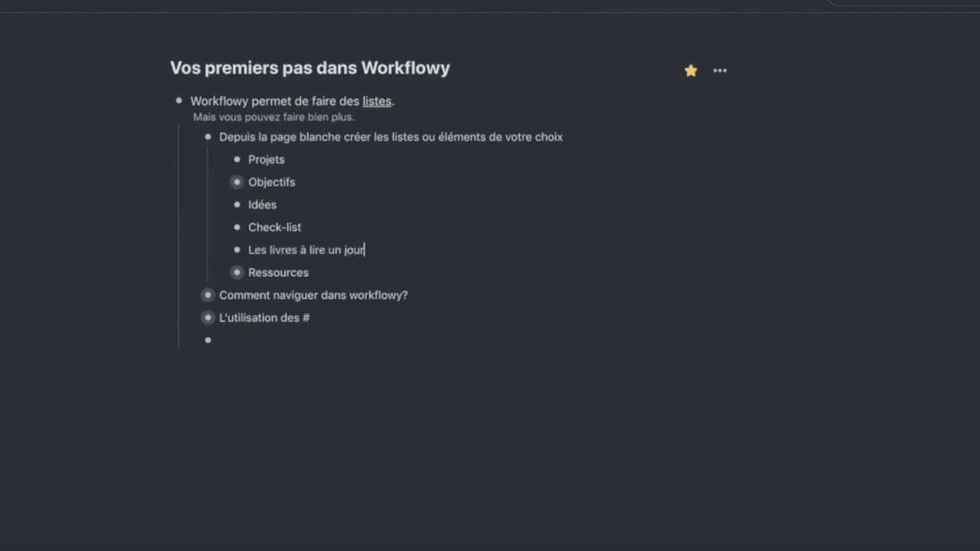
# Step: Add the item "à faire de que j'ai du temps" below "Les livres à lire un jour"
pyautogui.press('Return')
pyautogui.write('à faire de')
pyautogui.press('BackSpace')
pyautogui.press('BackSpace')
pyautogui.write("de j'")
pyautogui.press('BackSpace')
pyautogui.press('BackSpace')
pyautogui.press('BackSpace')
pyautogui.press('BackSpace')
pyautogui.write("e j'ai")
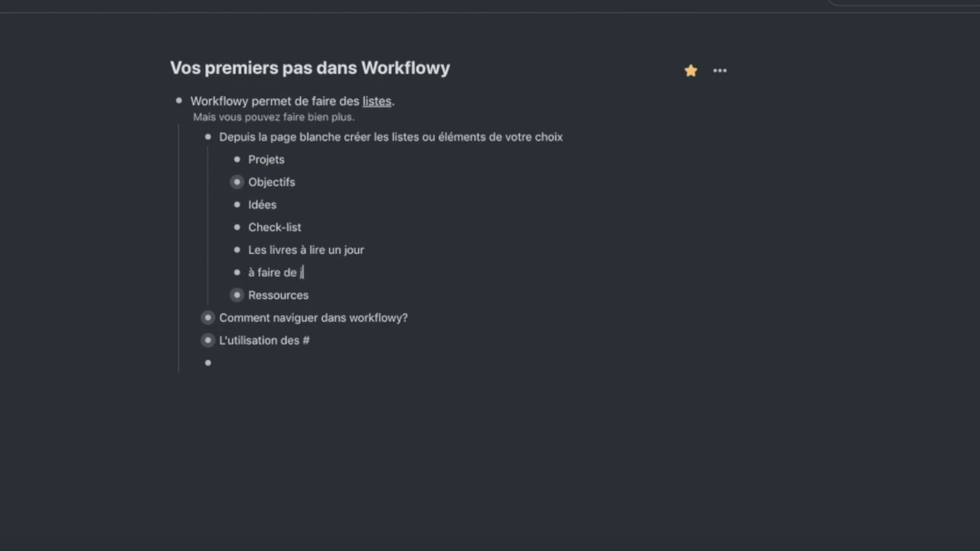
pyautogui.press('BackSpace')
pyautogui.press('BackSpace')
pyautogui.press('BackSpace')
pyautogui.press('BackSpace')
pyautogui.press('BackSpace')
pyautogui.write("que j'ai du temp")
pyautogui.press('BackSpace')
pyautogui.press('BackSpace')
pyautogui.write('mps')
# Step: Add the sub-items "fsfdsfad", "adfsdfadf" and "adfadsf" under "à faire de que j'ai du temps" and collapse that item
pyautogui.press('Return')
pyautogui.press('Tab')
pyautogui.write('fsfdsfad')
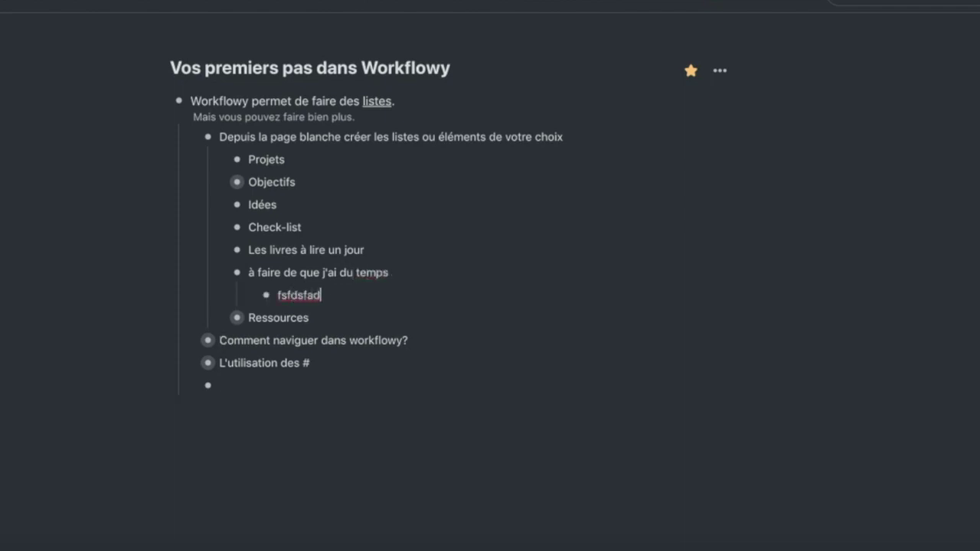
pyautogui.press('Return')
pyautogui.write('adfsdfadf')
pyautogui.press('Return')
pyautogui.write('adfadsf')
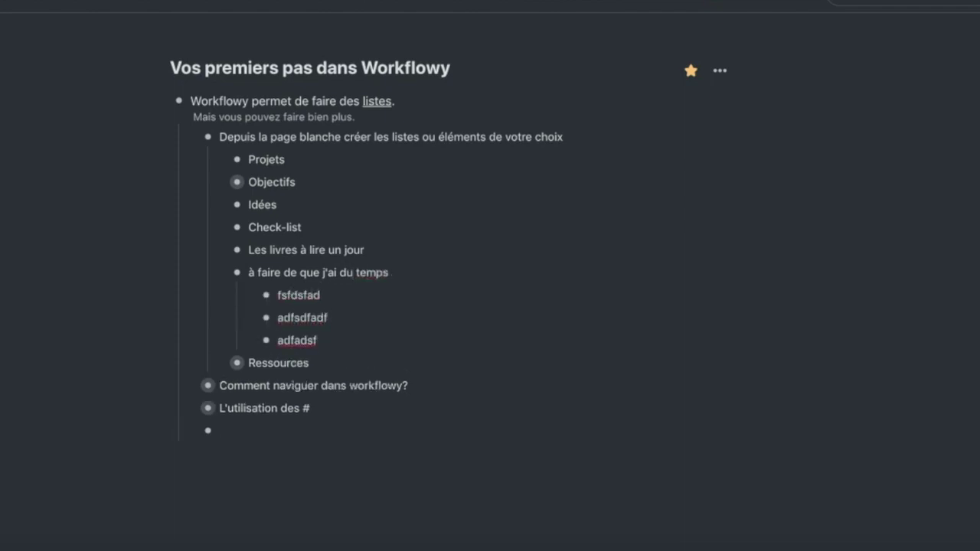
pyautogui.click(220, 272)
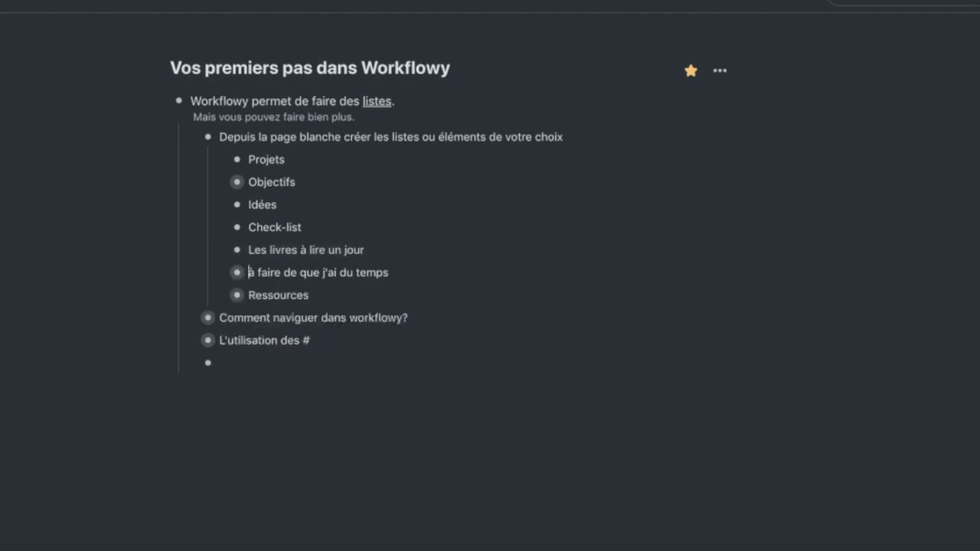
# Step: Move the Ressources list under "Les livres à lire un jour", from there into item 1 of Objectifs, and expand it
pyautogui.moveTo(236, 295); pyautogui.dragTo(265, 260)
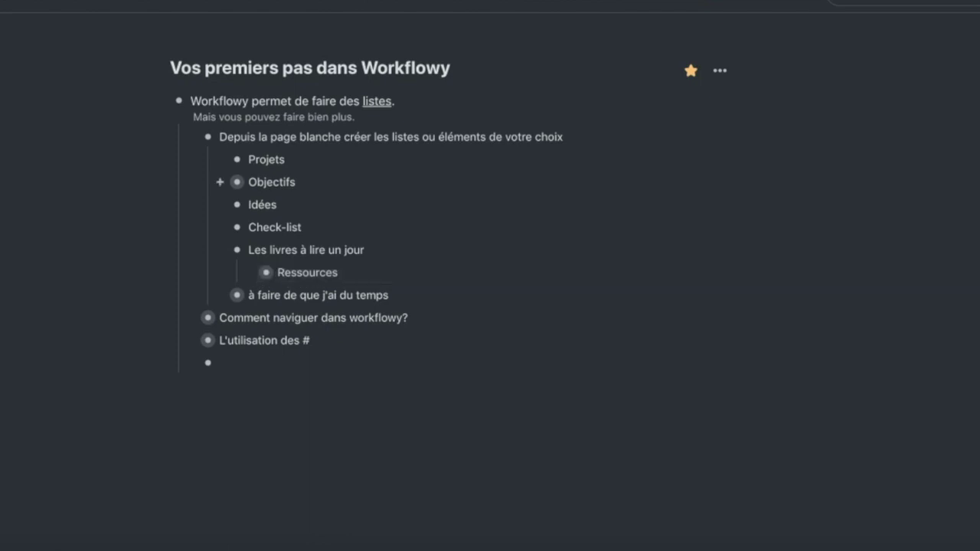
pyautogui.click(220, 182)
pyautogui.moveTo(266, 385); pyautogui.dragTo(300, 201)
pyautogui.click(249, 204)
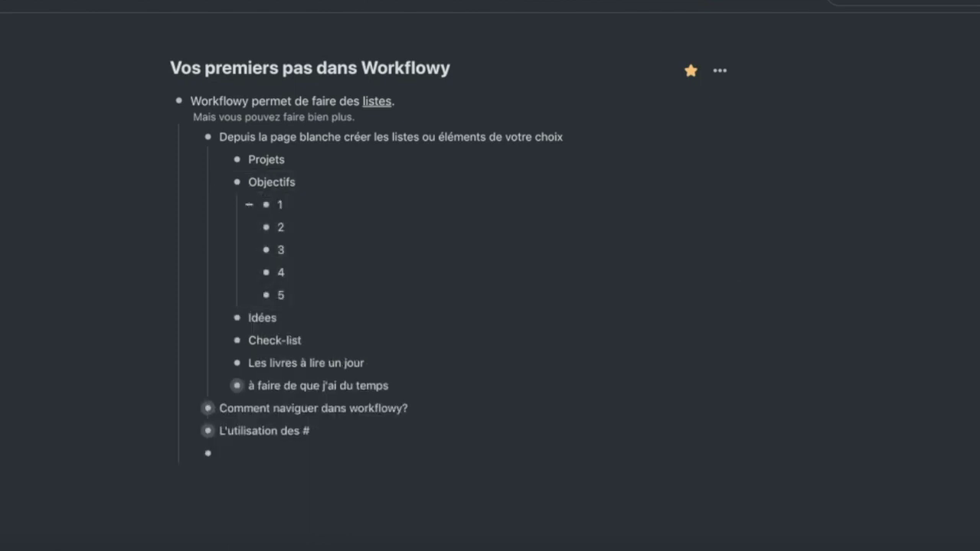
pyautogui.click(278, 227)
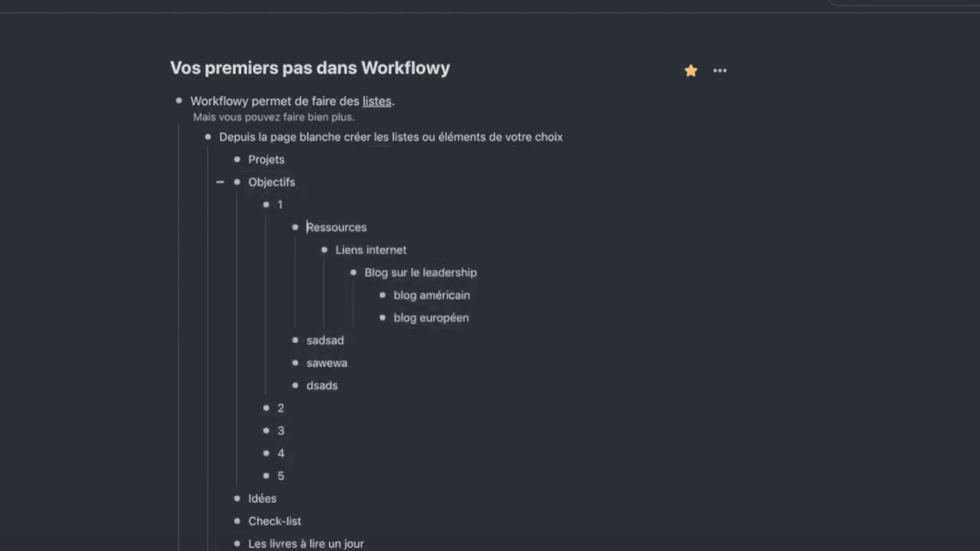
# Step: Collapse Objectifs and its parent list, and zoom into the "Comment naviguer dans workflowy?" item
pyautogui.click(220, 182)
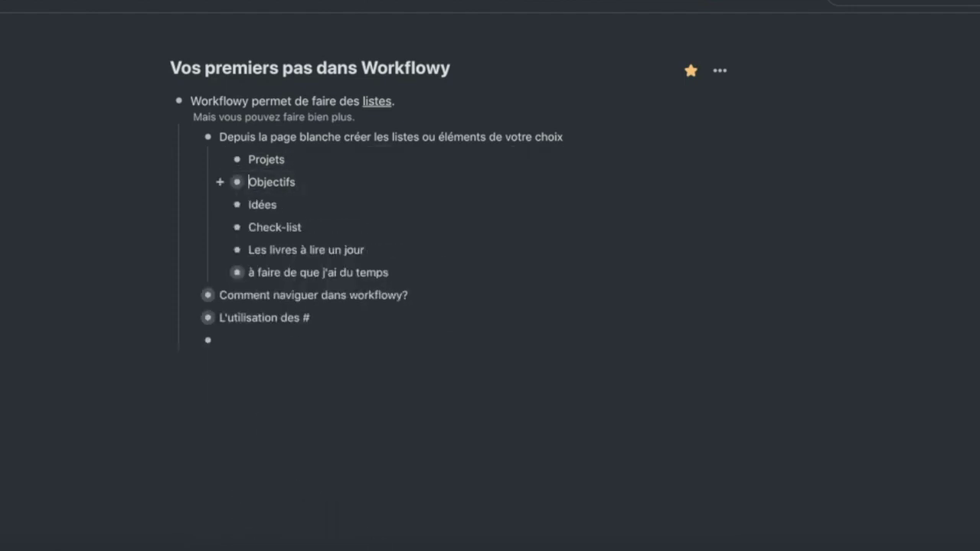
pyautogui.click(190, 136)
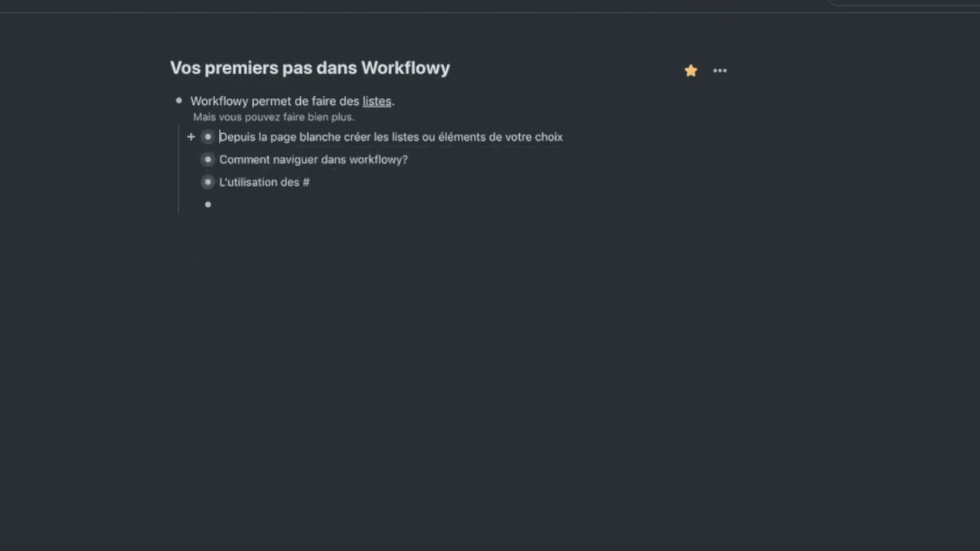
pyautogui.click(207, 159)
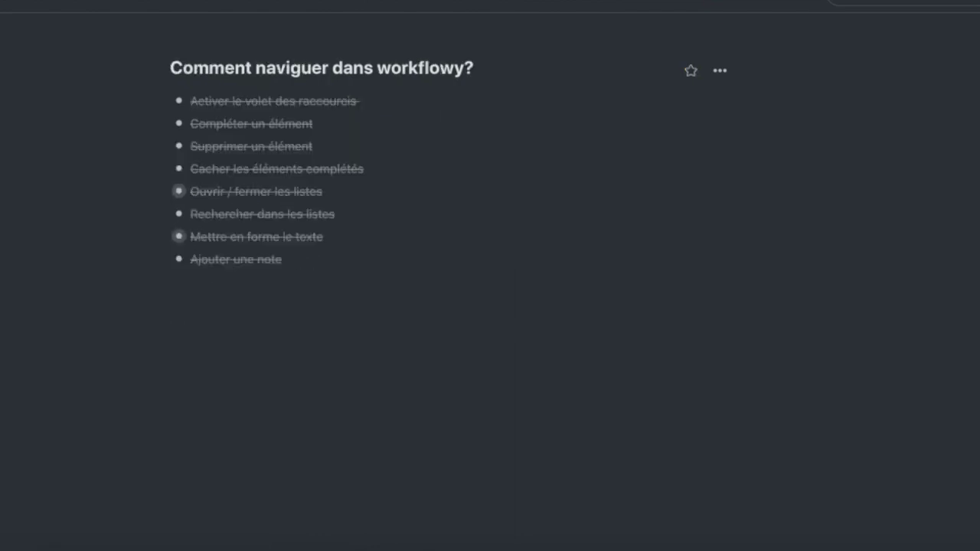
# Step: Mark all items of "Comment naviguer dans workflowy?" as not completed
pyautogui.hotkey('shift', 'Up')
pyautogui.hotkey('shift', 'Up')
pyautogui.hotkey('shift', 'Up')
pyautogui.hotkey('shift', 'Up')
pyautogui.hotkey('shift', 'Up')
pyautogui.hotkey('shift', 'Up')
pyautogui.hotkey('shift', 'Up')
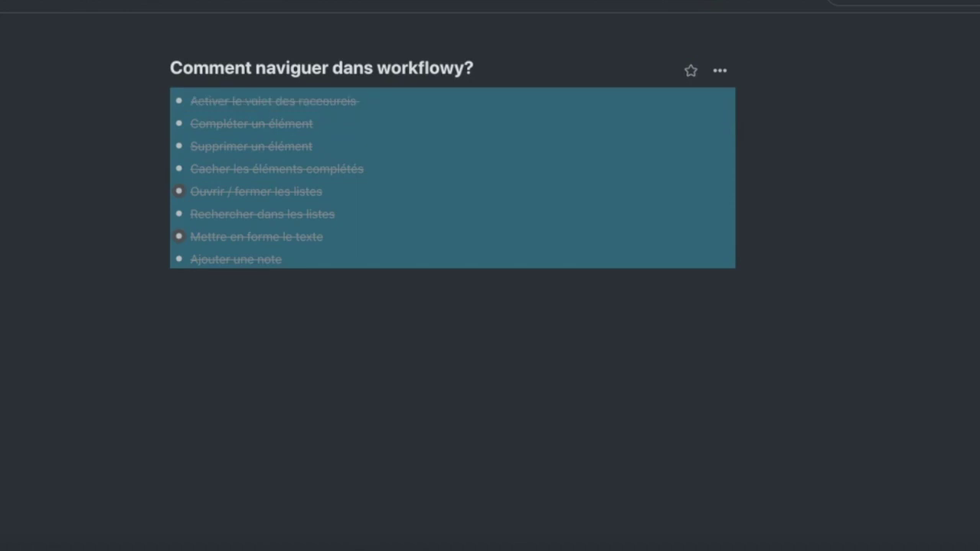
pyautogui.press('super+Return')
pyautogui.click(313, 123)
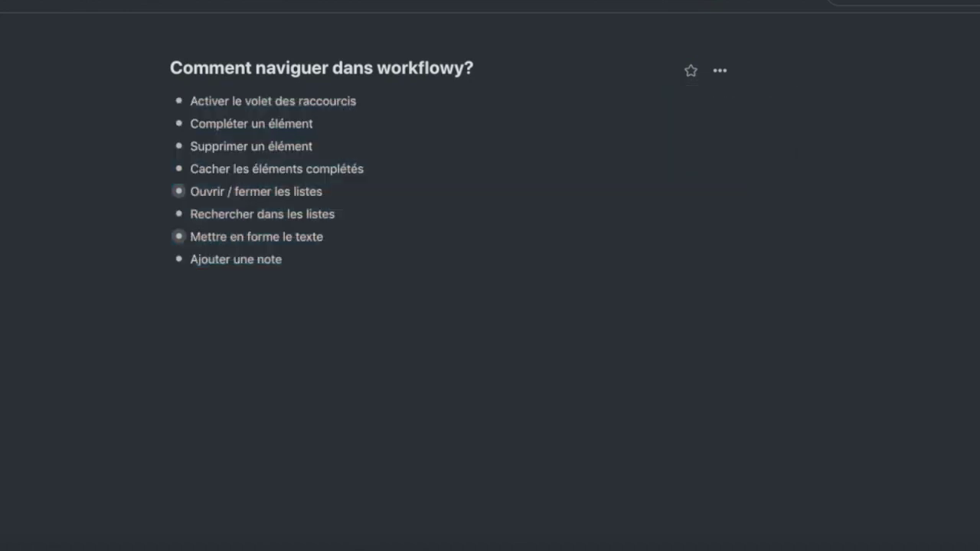
# Step: Show the keyboard shortcuts pane, switch "Help me learn the keyboard shortcuts" off and on again in the settings, and hide the pane
pyautogui.press('super+shift+slash')
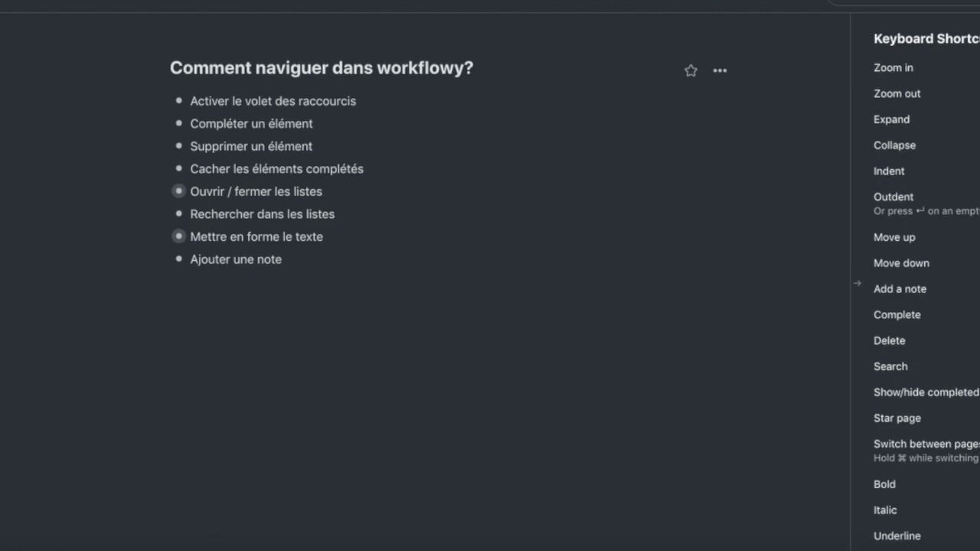
pyautogui.click(968, 4)
pyautogui.click(914, 162)
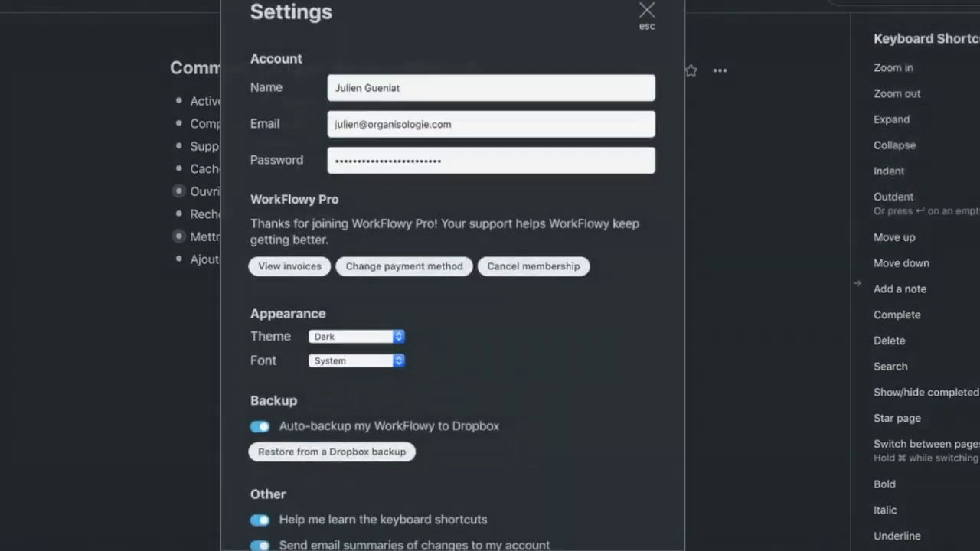
pyautogui.scroll(-3, 451, 306)
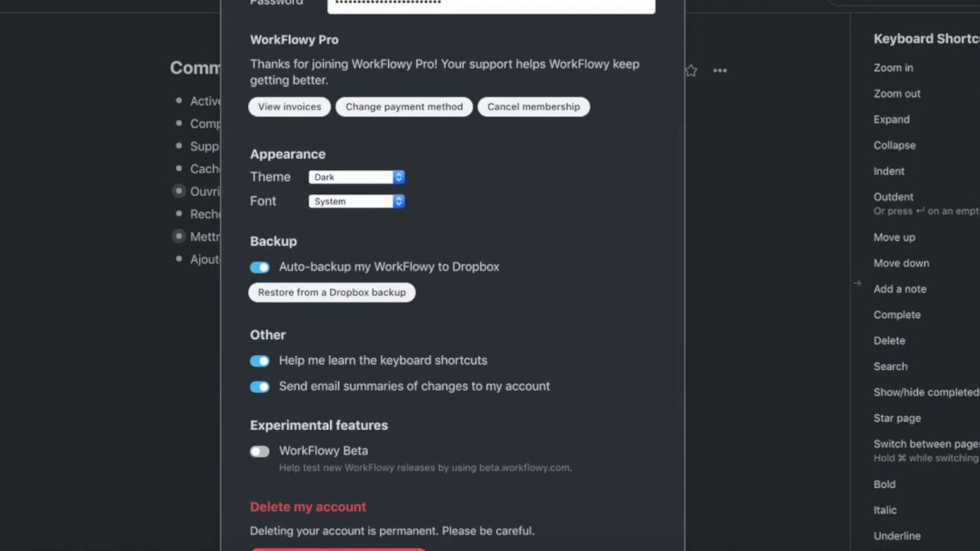
pyautogui.click(259, 361)
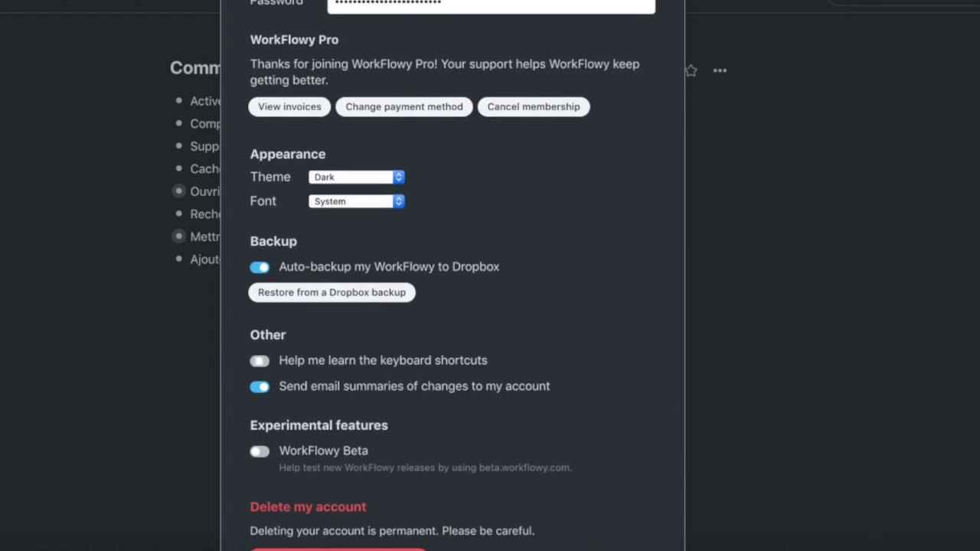
pyautogui.click(259, 360)
pyautogui.press('Escape')
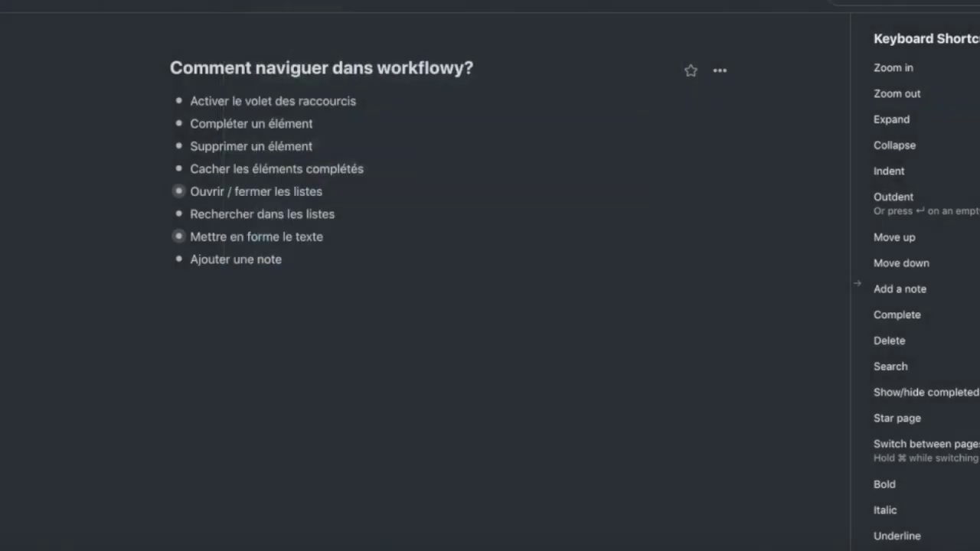
pyautogui.press('super+shift+slash')
pyautogui.press('super+shift+slash')
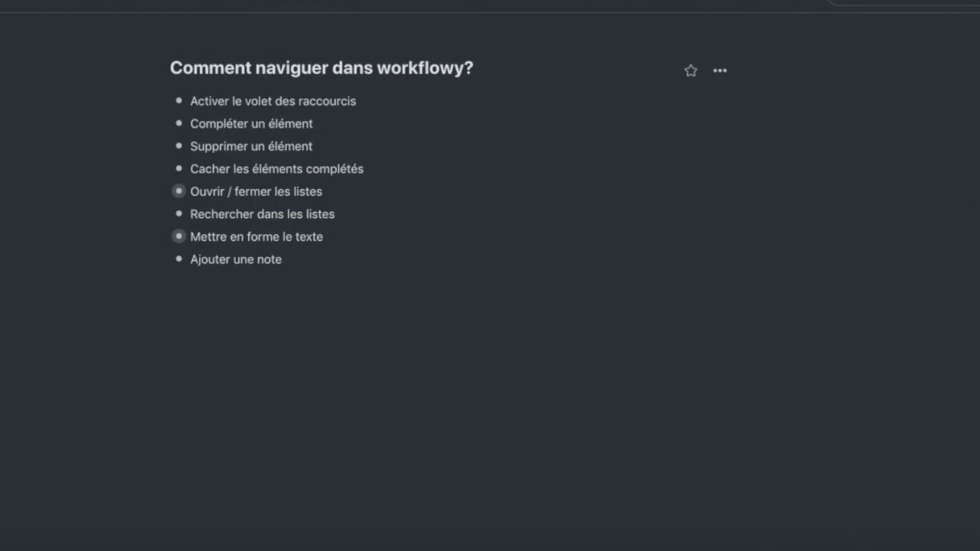
# Step: Mark "Activer le volet des raccourcis" and "Compléter un élément" as completed, and delete "Supprimer un élément"
pyautogui.press('super+Return')
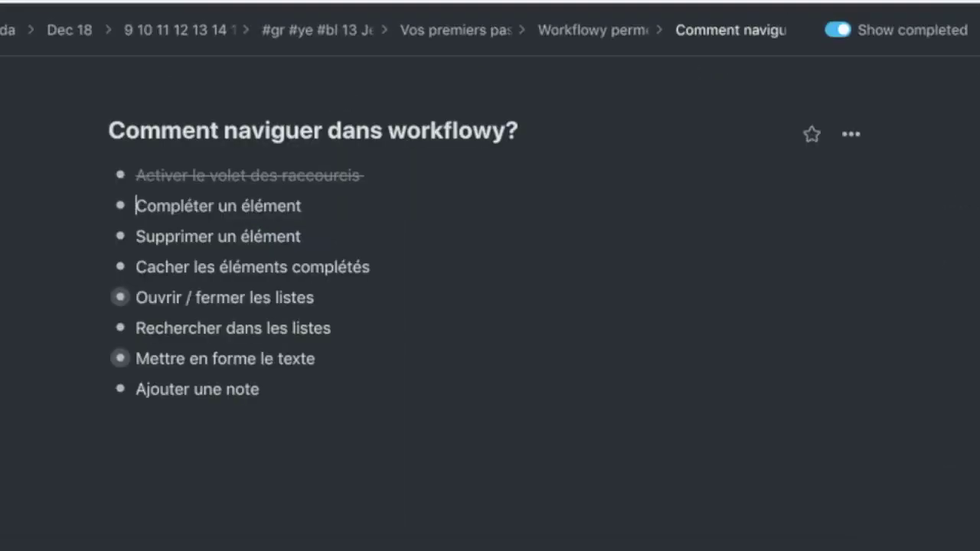
pyautogui.click(219, 205)
pyautogui.press('super+Return')
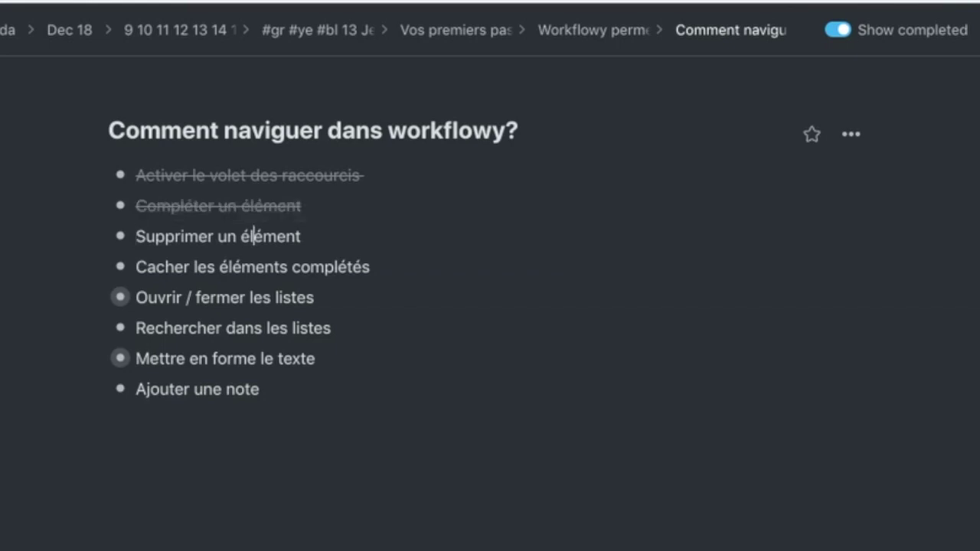
pyautogui.hotkey('ctrl', 'shift', 'BackSpace')
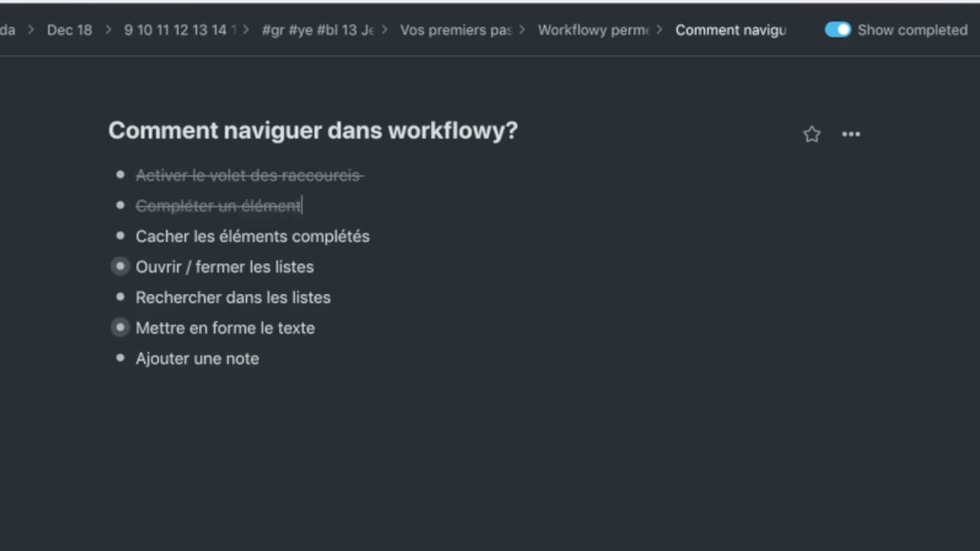
# Step: Toggle the display of completed items several times, leave them hidden, and mark "Cacher les éléments complétés" as completed
pyautogui.click(242, 236)
pyautogui.click(837, 30)
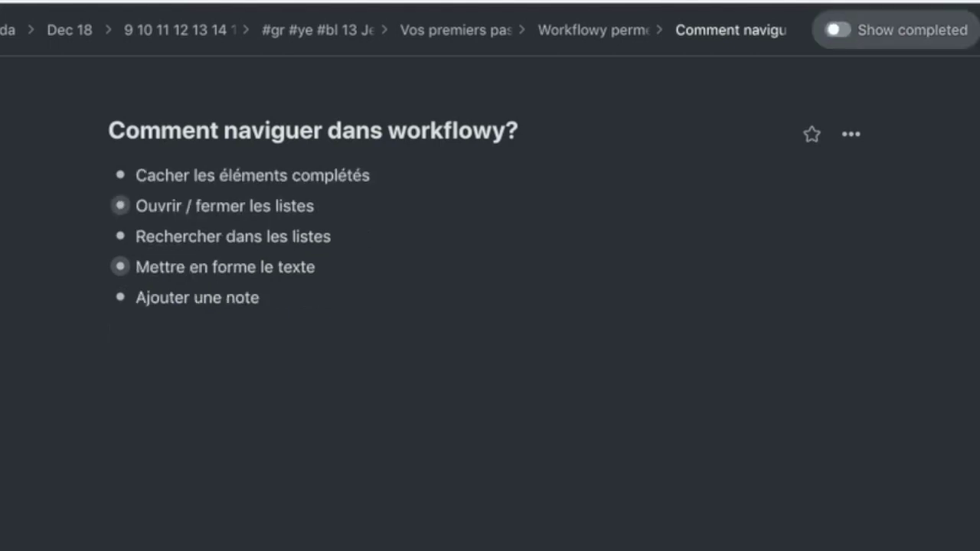
pyautogui.click(837, 30)
pyautogui.click(837, 30)
pyautogui.click(837, 29)
pyautogui.click(837, 30)
pyautogui.click(837, 30)
pyautogui.click(837, 29)
pyautogui.click(837, 30)
pyautogui.click(837, 30)
pyautogui.hotkey('ctrl', 'Return')
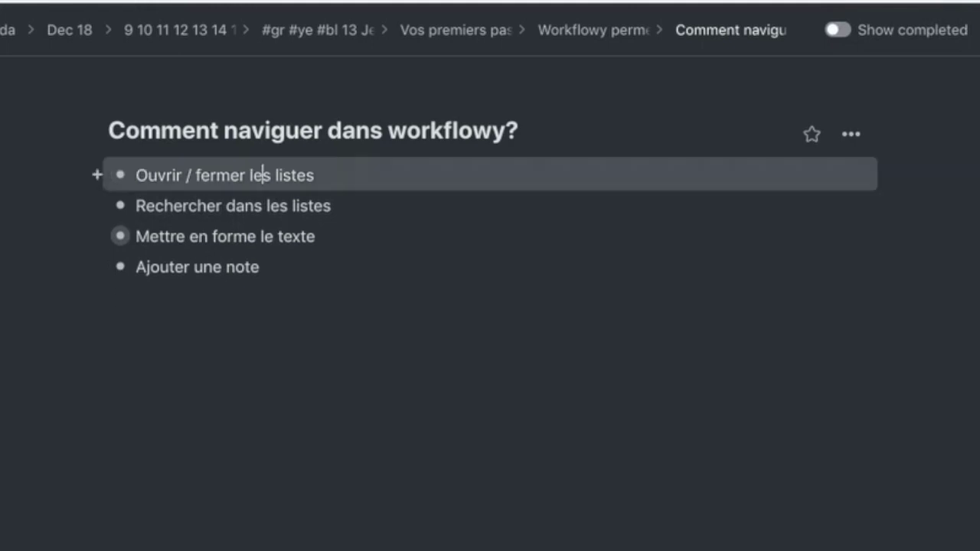
# Step: Expand "Ouvrir / fermer les listes" to view its sub-items and collapse it again
pyautogui.hotkey('ctrl', 'Down')
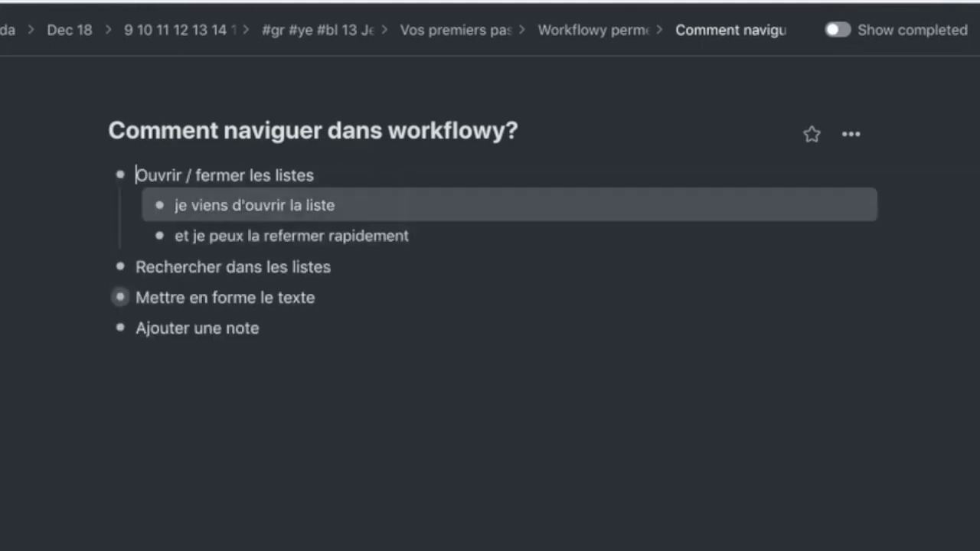
pyautogui.hotkey('ctrl', 'Up')
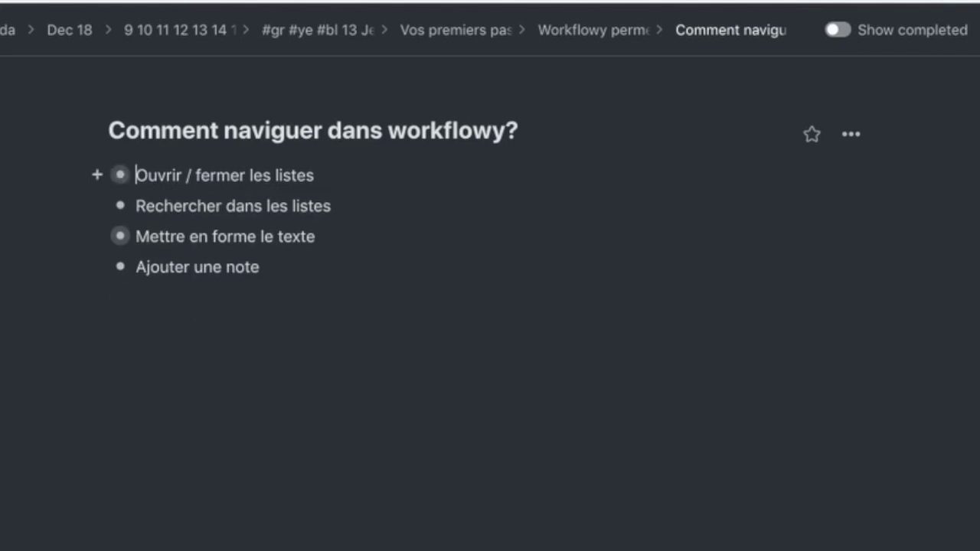
# Step: Expand all levels of "Ouvrir / fermer les listes" and nest "fsafsf", "fsafasf" and "fasfsdf" under "je viens d'ouvrir la liste"
pyautogui.moveTo(120, 174)
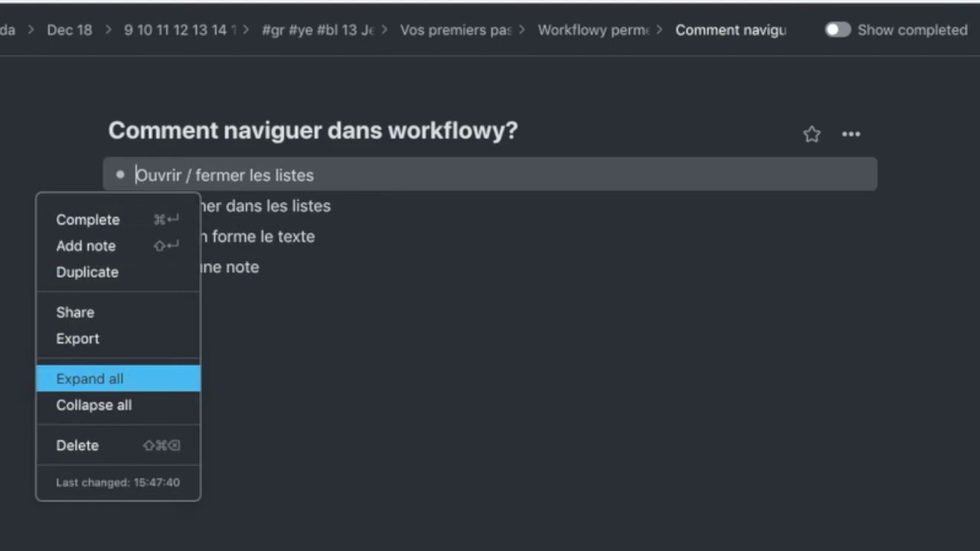
pyautogui.click(89, 378)
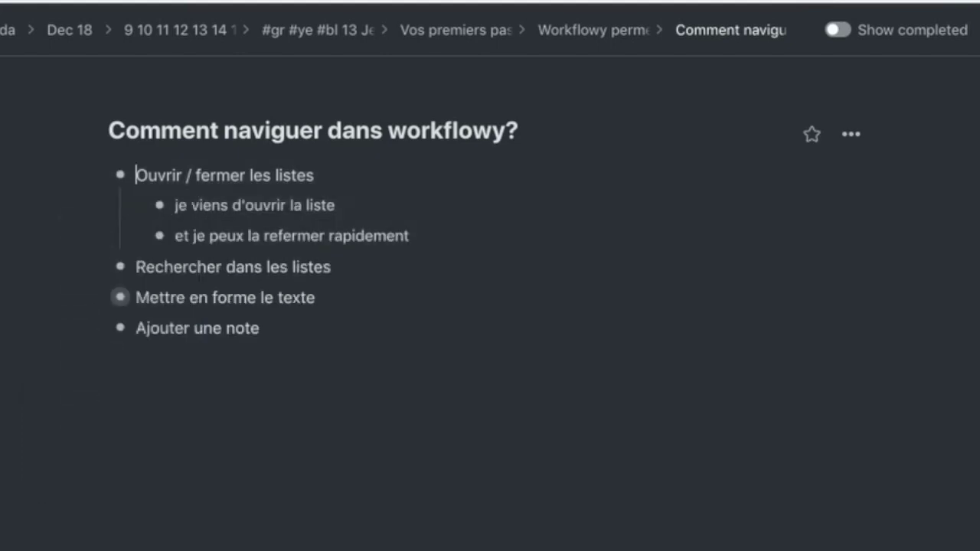
pyautogui.click(335, 205)
pyautogui.press('Return')
pyautogui.press('Tab')
pyautogui.write('fsafsf')
pyautogui.press('Return')
pyautogui.write('fsafasf')
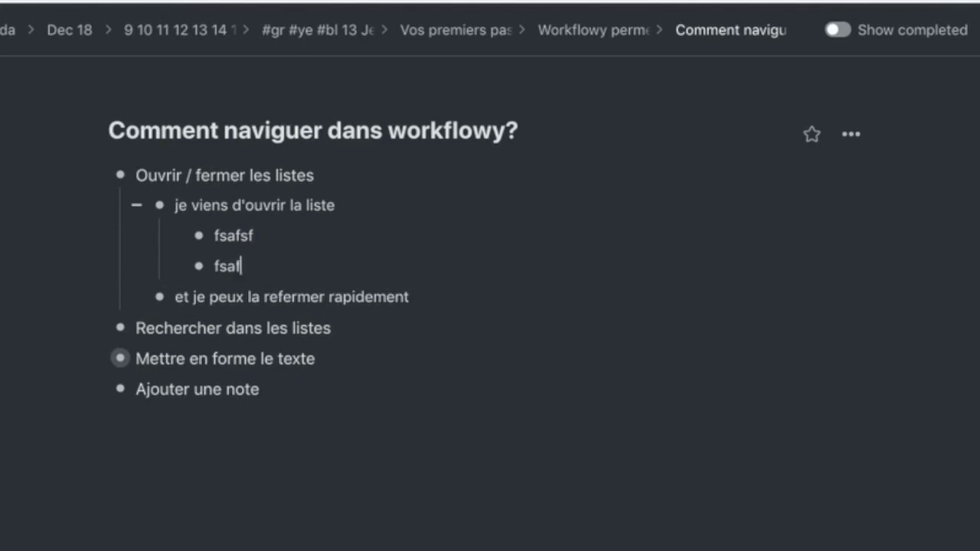
pyautogui.press('Return')
pyautogui.write('fasfsdf')
# Step: Nest "fsafdfa" and "sadfasdf" under "fasfsdf", "fsafsdf" and "aafsdsfasdf" one level deeper, and "fsafdsfa" under "aafsdsfasdf"
pyautogui.press('Return')
pyautogui.press('Tab')
pyautogui.write('fsafdfa')
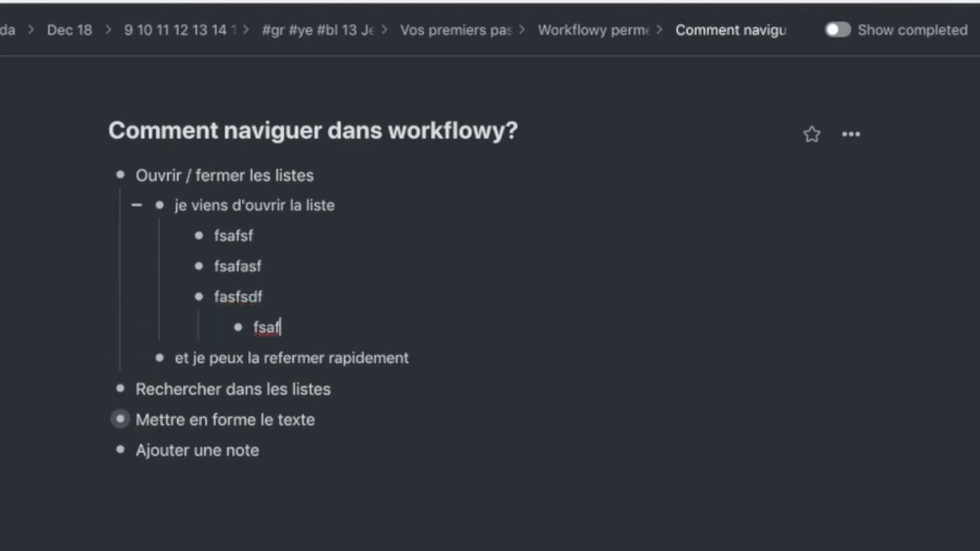
pyautogui.press('Return')
pyautogui.write('sadfasdf')
pyautogui.press('Return')
pyautogui.press('Tab')
pyautogui.write('fsafsdf')
pyautogui.press('Return')
pyautogui.write('aafsdsfasdf')
pyautogui.press('Return')
pyautogui.press('Tab')
pyautogui.write('fsafdsfa')
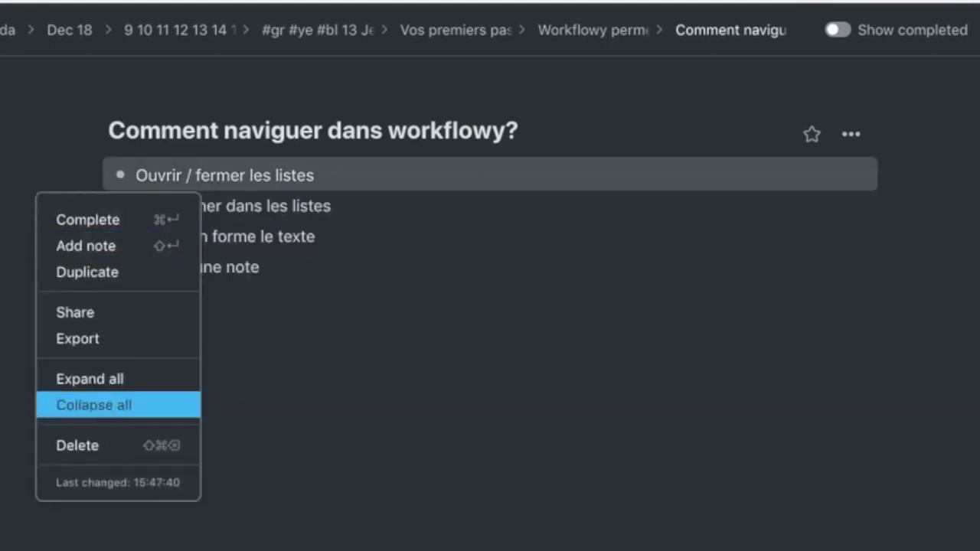
# Step: Expand all levels of "Ouvrir / fermer les listes", collapse the list again and mark it as completed
pyautogui.click(90, 378)
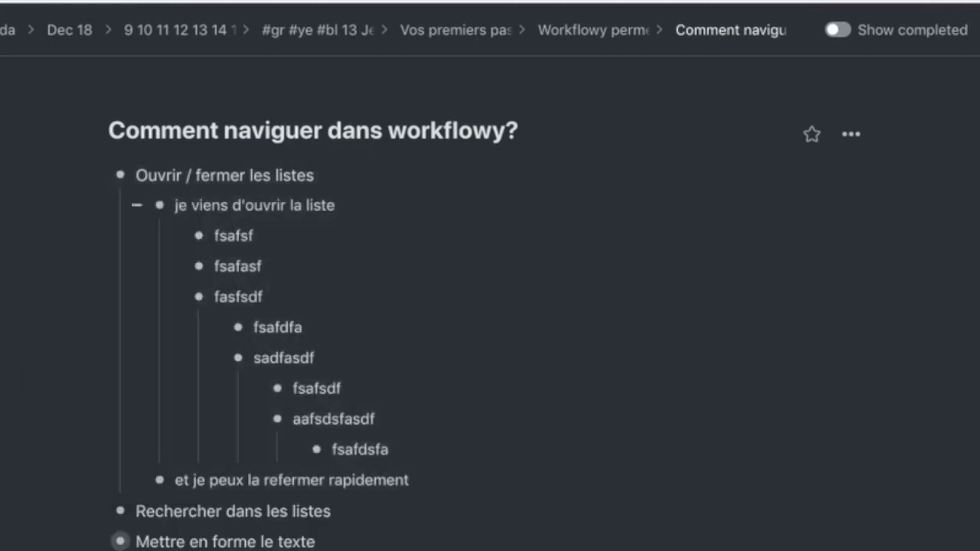
pyautogui.click(89, 175)
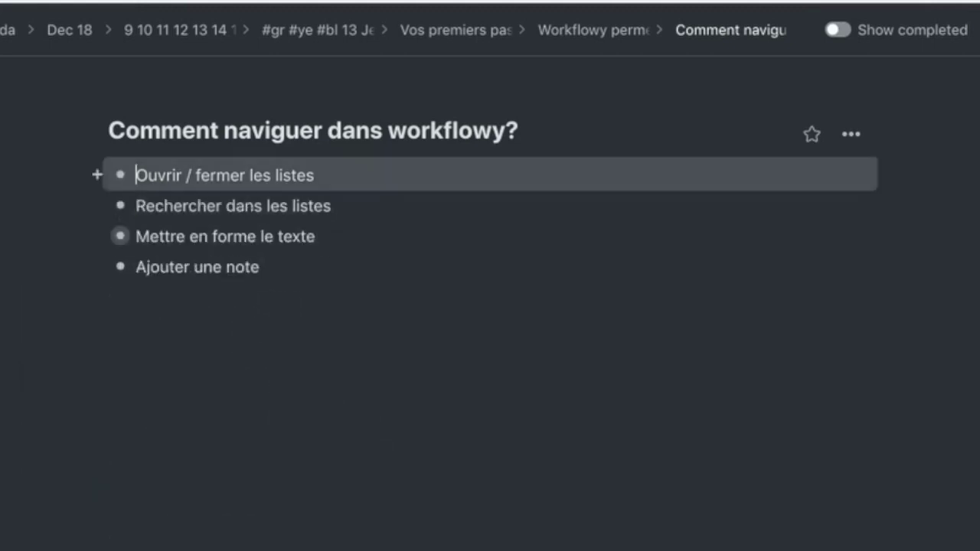
pyautogui.hotkey('ctrl', 'Return')
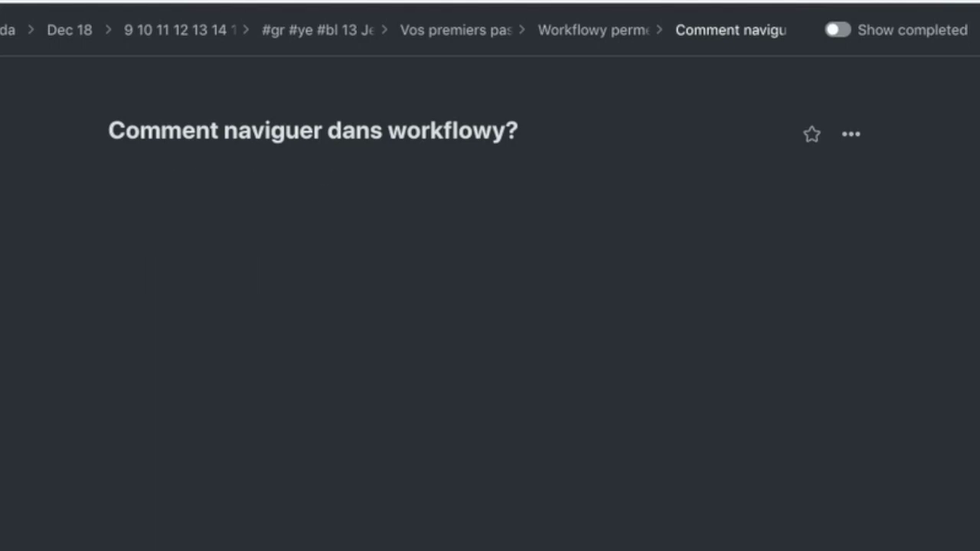
# Step: Go up to "Workflowy permet de faire des listes." and search its lists for "Objec"
pyautogui.click(590, 30)
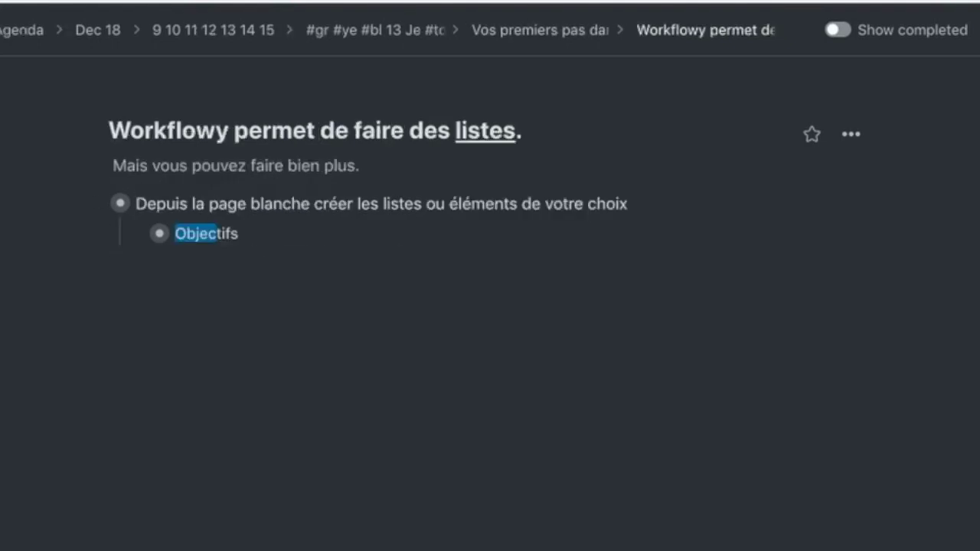
pyautogui.hotkey('shift', 'Right')
pyautogui.hotkey('shift', 'Right')
# Step: Open the settings, change the theme to Default and switch it back to Dark
pyautogui.press('super+')
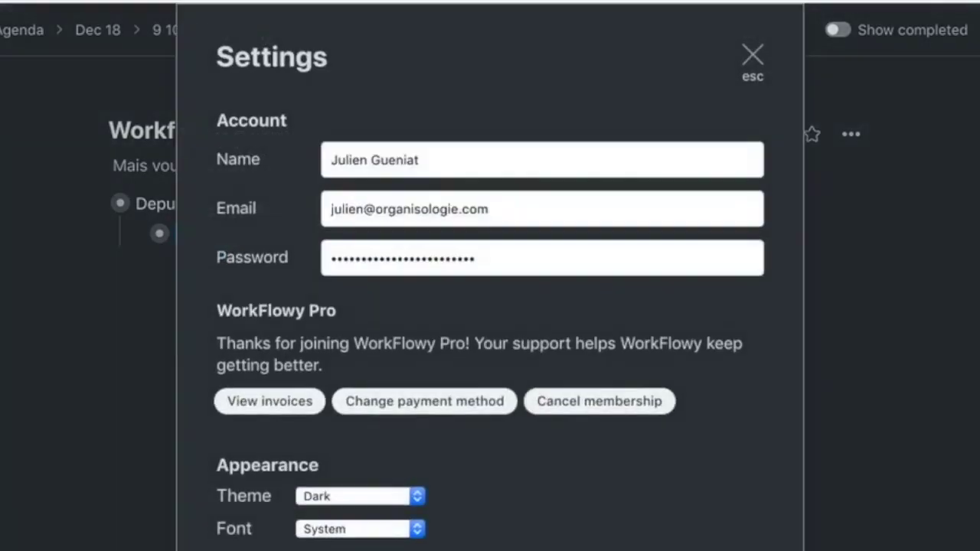
pyautogui.click(360, 496)
pyautogui.click(339, 443)
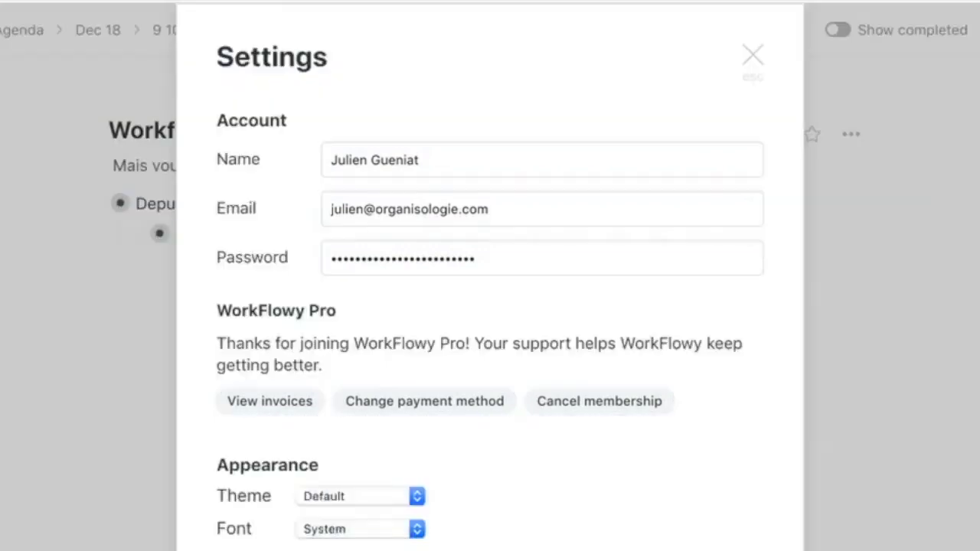
pyautogui.press('Escape')
pyautogui.click(363, 496)
pyautogui.click(334, 546)
pyautogui.press('Escape')
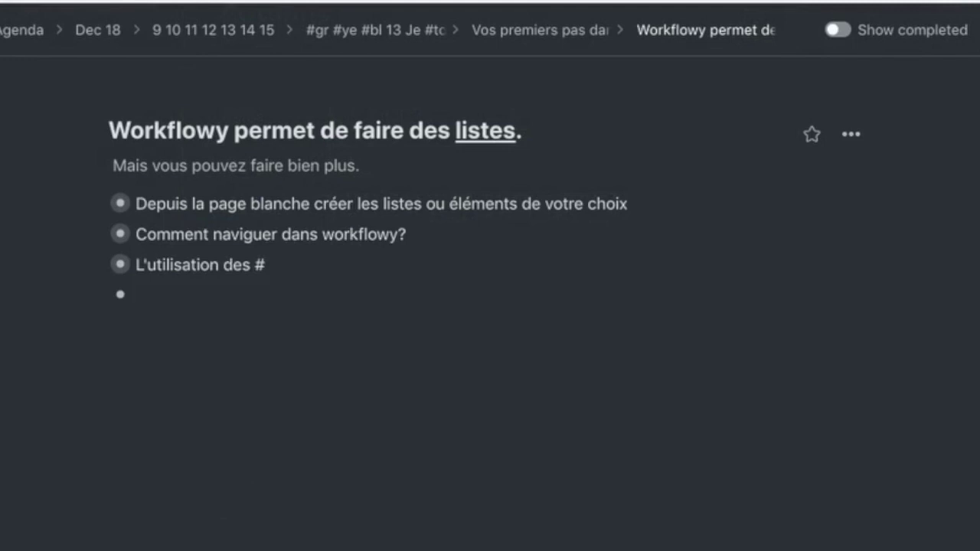
# Step: Open "Comment naviguer dans workflowy?" and mark "Rechercher dans les listes" as completed
pyautogui.click(119, 230)
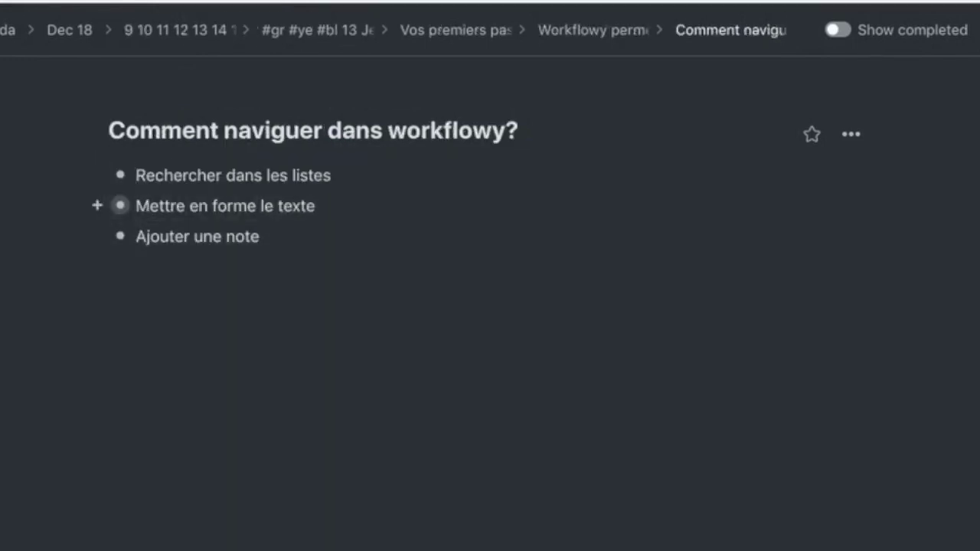
pyautogui.hotkey('ctrl', 'Return')
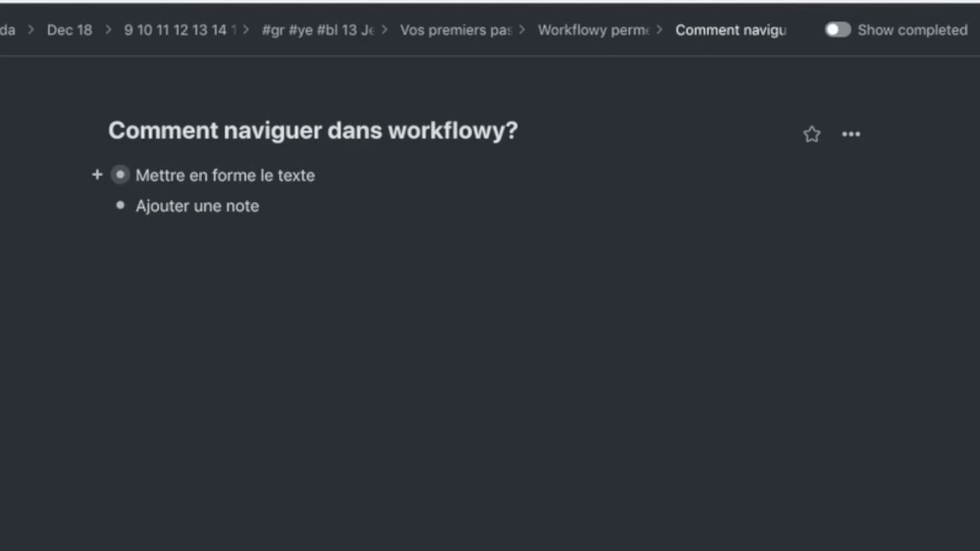
# Step: Toggle bold on "Gras" and underline on "Souligné" under "Mettre en forme le texte", and mark that parent item as completed
pyautogui.hotkey('ctrl', 'Down')
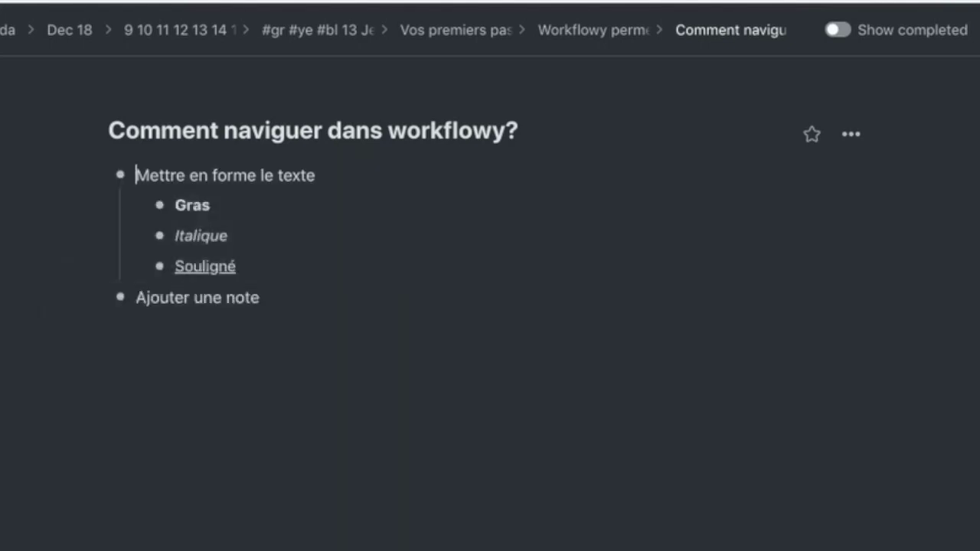
pyautogui.doubleClick(192, 204)
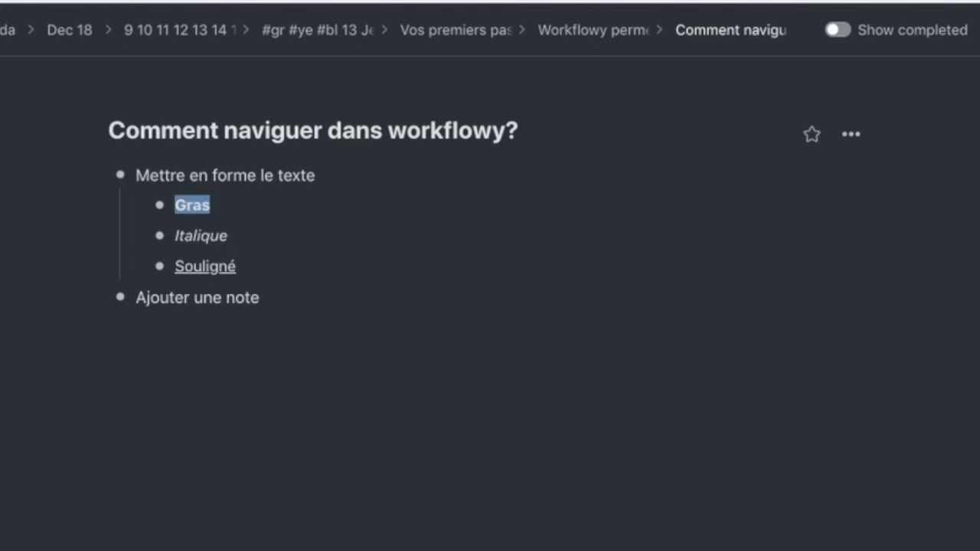
pyautogui.doubleClick(222, 236)
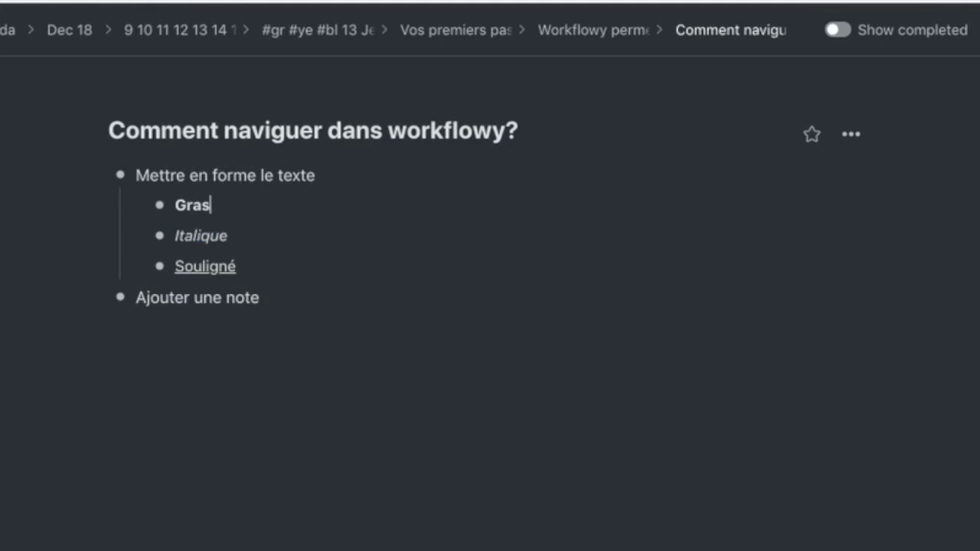
pyautogui.doubleClick(192, 204)
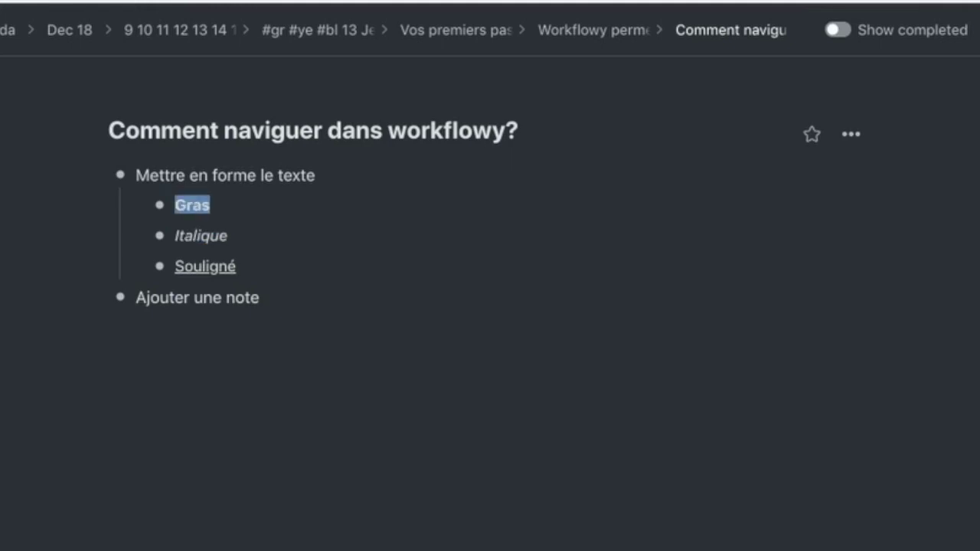
pyautogui.hotkey('ctrl', 'b')
pyautogui.click(237, 266)
pyautogui.doubleClick(229, 266)
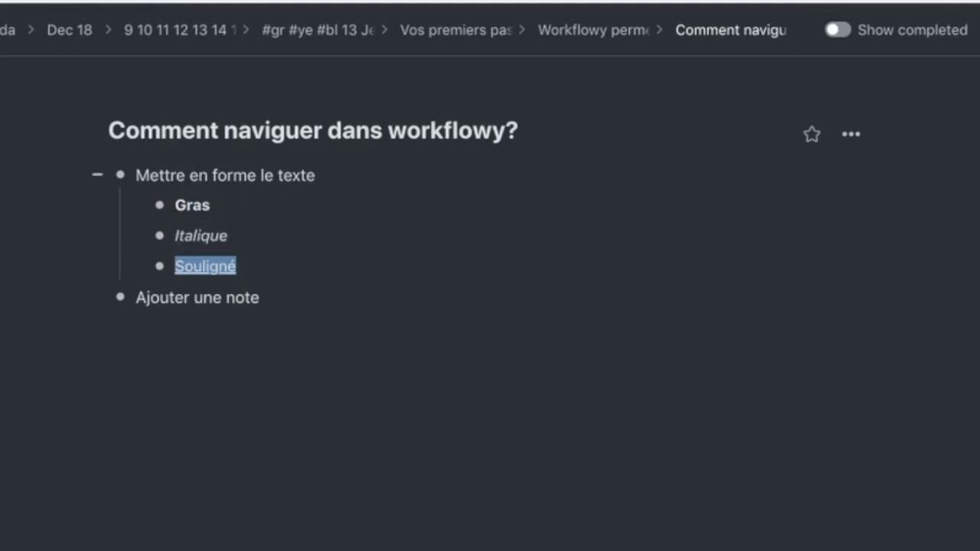
pyautogui.hotkey('ctrl', 'u')
pyautogui.click(163, 175)
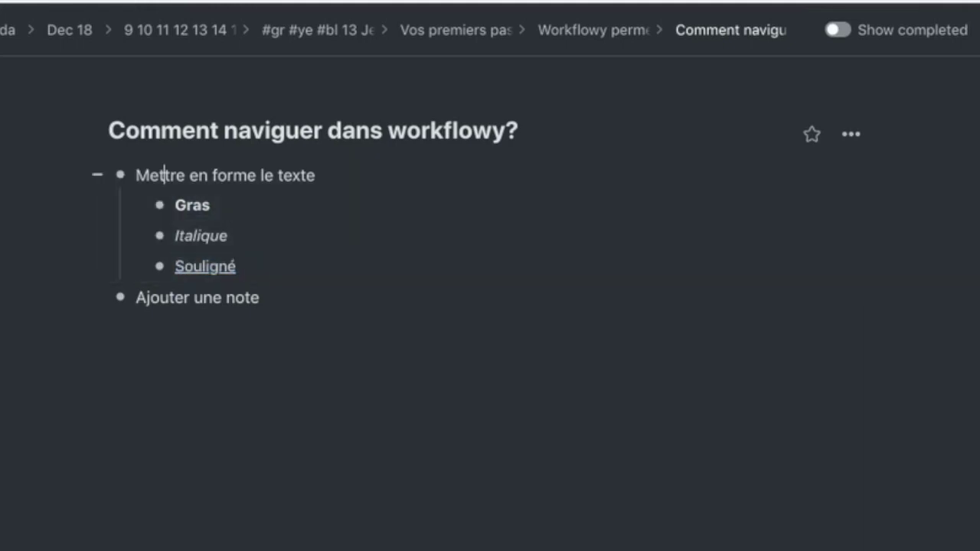
pyautogui.hotkey('ctrl', 'Return')
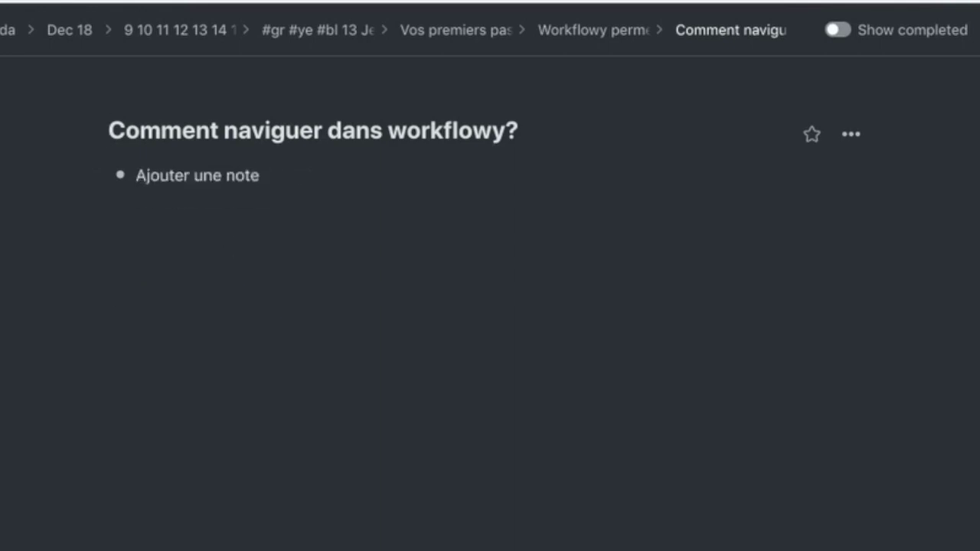
# Step: Add the note "Ceci est une note" to "Ajouter une note" and mark the item as completed
pyautogui.hotkey('shift', 'Return')
pyautogui.write('Ceci est une note')
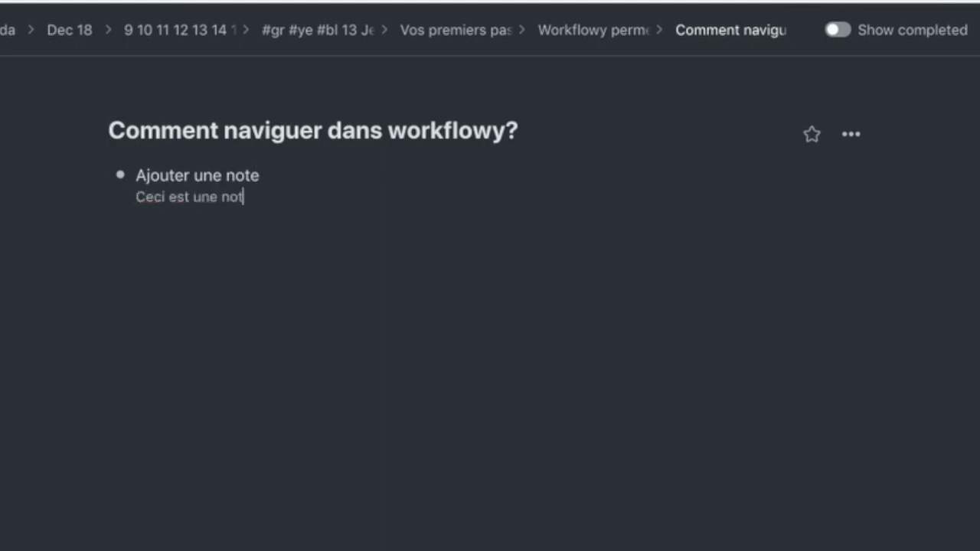
pyautogui.press('Up')
pyautogui.hotkey('ctrl', 'Return')
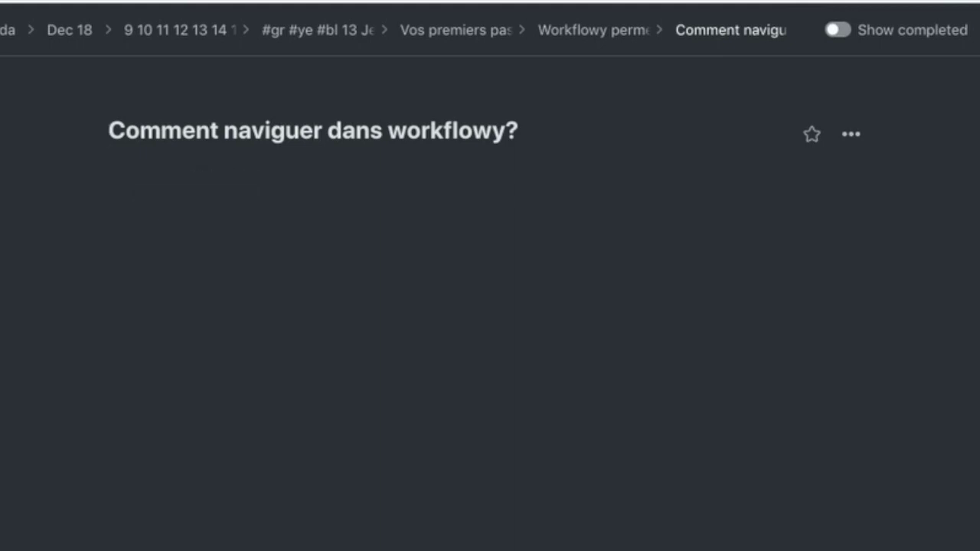
# Step: Show, hide and show again the completed items of "Comment naviguer dans workflowy?"
pyautogui.hotkey('ctrl', 'o')
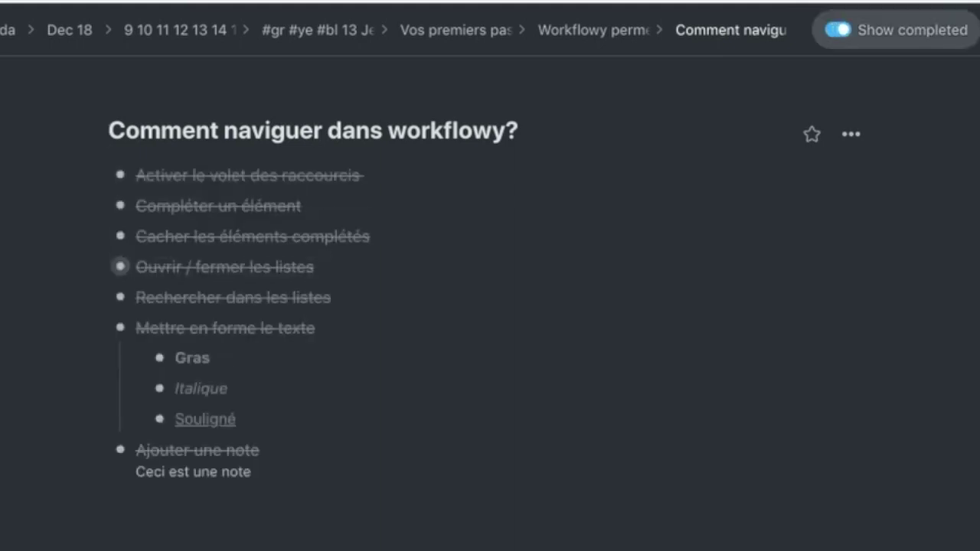
pyautogui.hotkey('ctrl', 'o')
pyautogui.hotkey('ctrl', 'o')
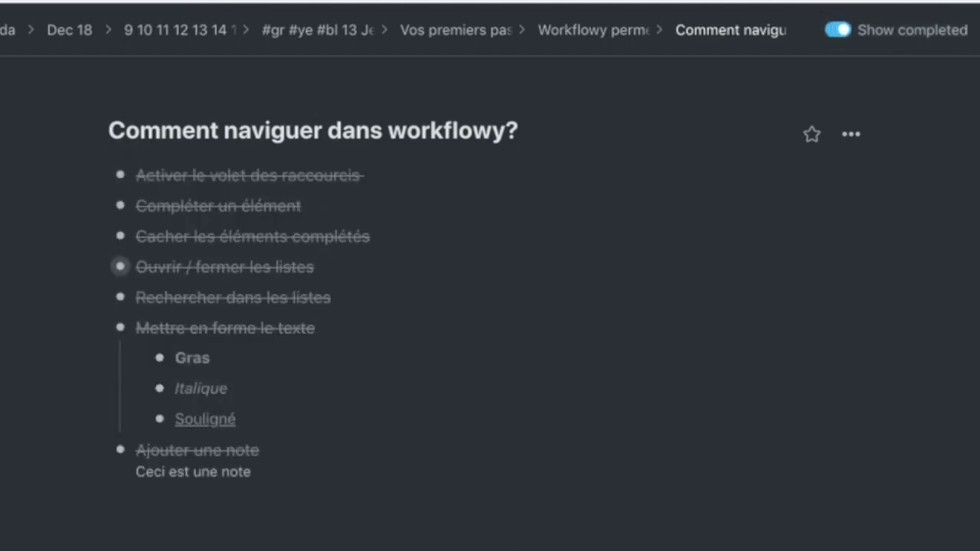
# Step: Return to the parent list, open "L'utilisation des #", and select "Liste 1" to "Liste 4" before clearing the selection
pyautogui.hotkey('alt', 'Left')
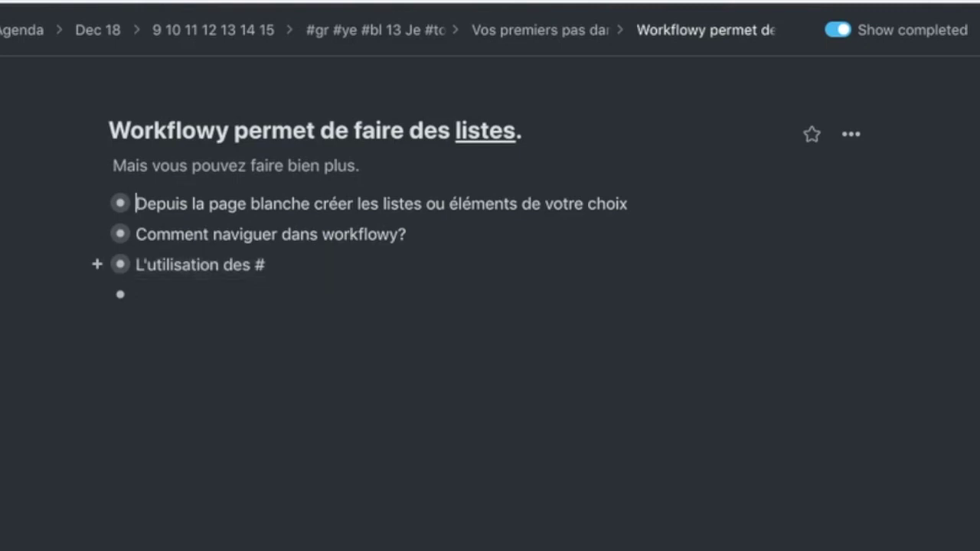
pyautogui.click(120, 264)
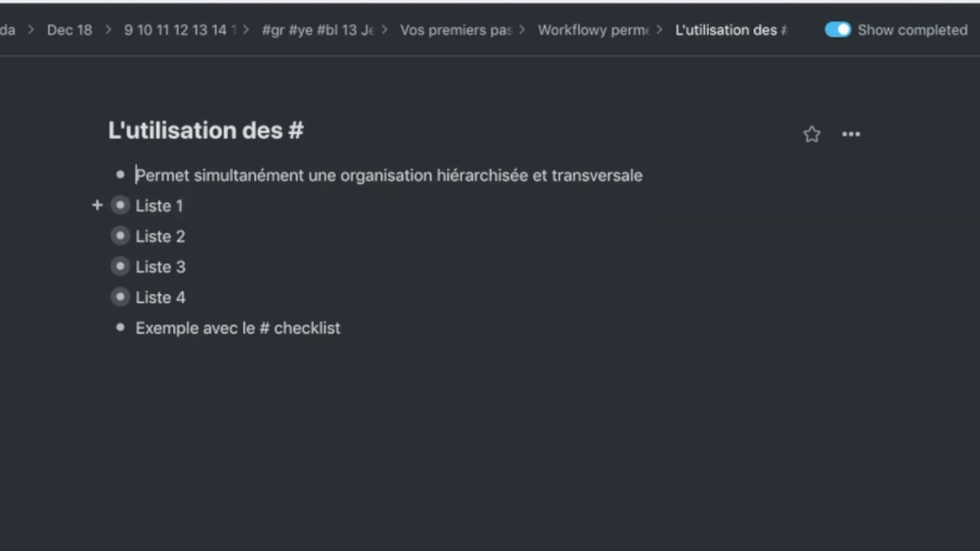
pyautogui.moveTo(186, 297); pyautogui.dragTo(184, 205)
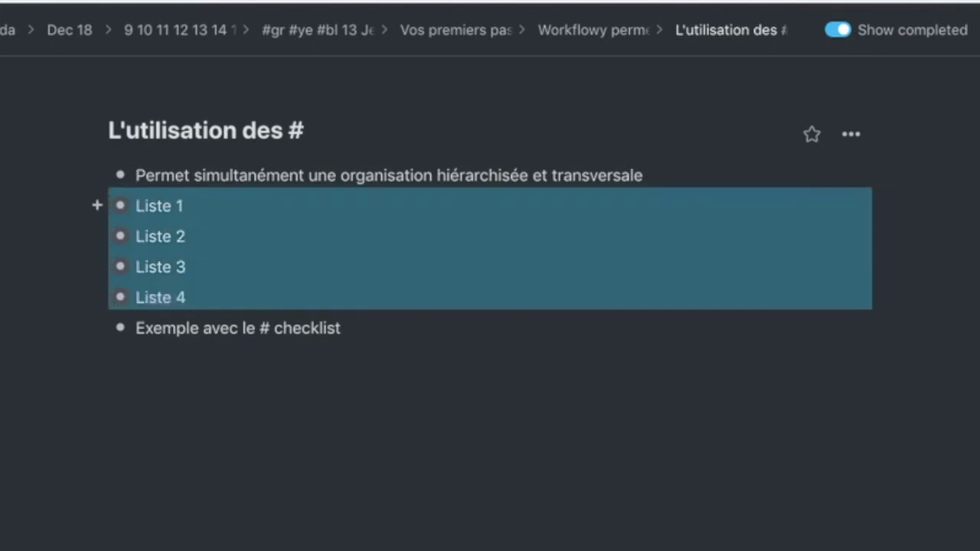
pyautogui.press('Escape')
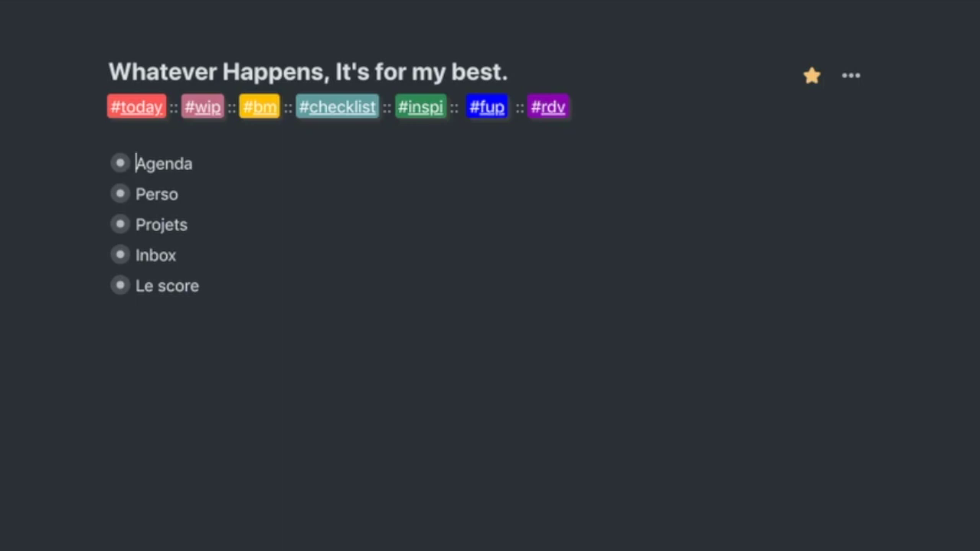
# Step: Filter the lists of "Whatever Happens, It's for my best." by the #checklist tag and review the tagged items under Perso and Projets
pyautogui.click(337, 107)
pyautogui.scroll(-5, 260, 253)
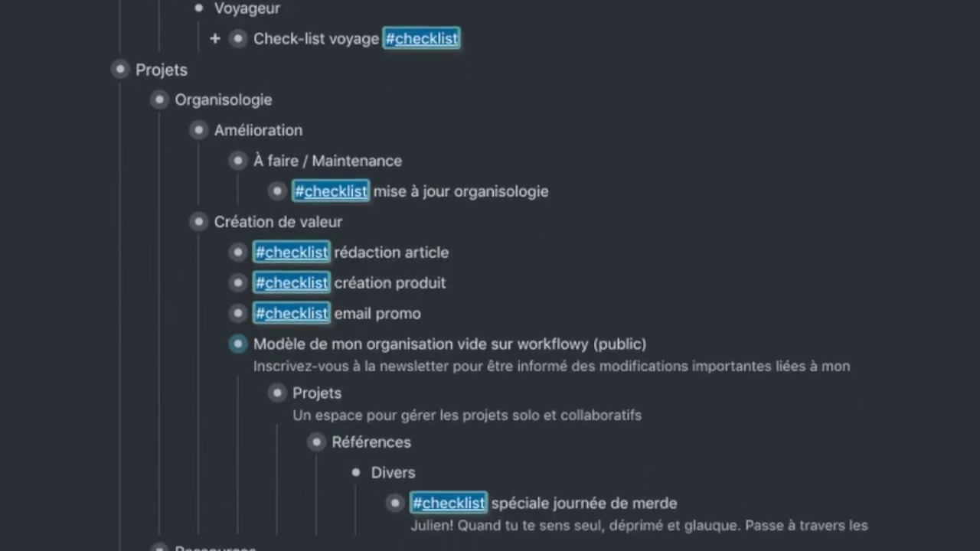
pyautogui.scroll(-4, 367, 283)
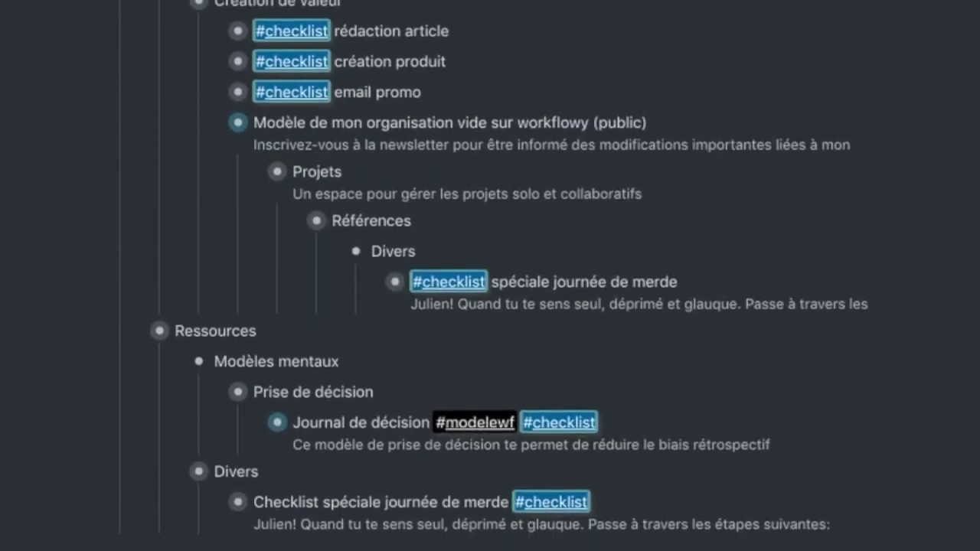
pyautogui.scroll(8, 367, 283)
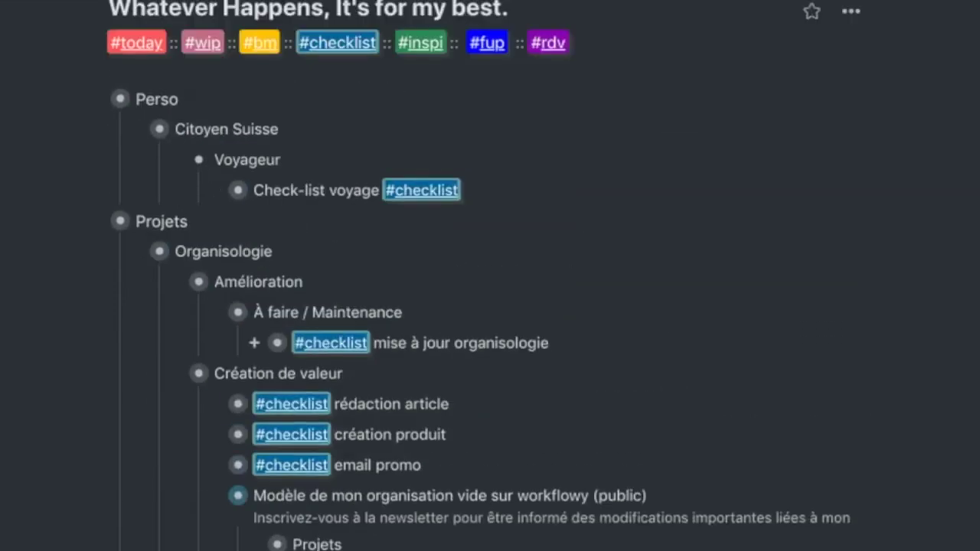
pyautogui.scroll(-3, 322, 342)
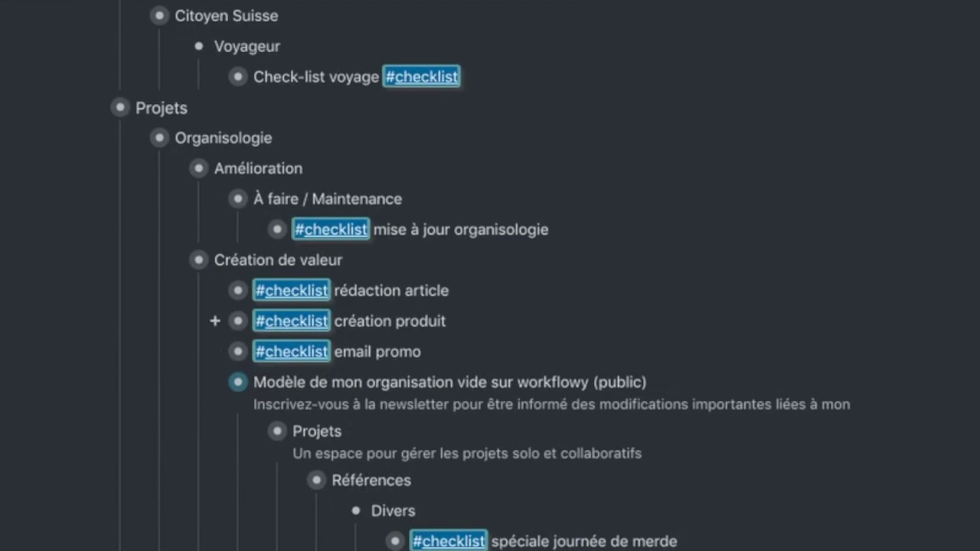
pyautogui.scroll(-6, 344, 320)
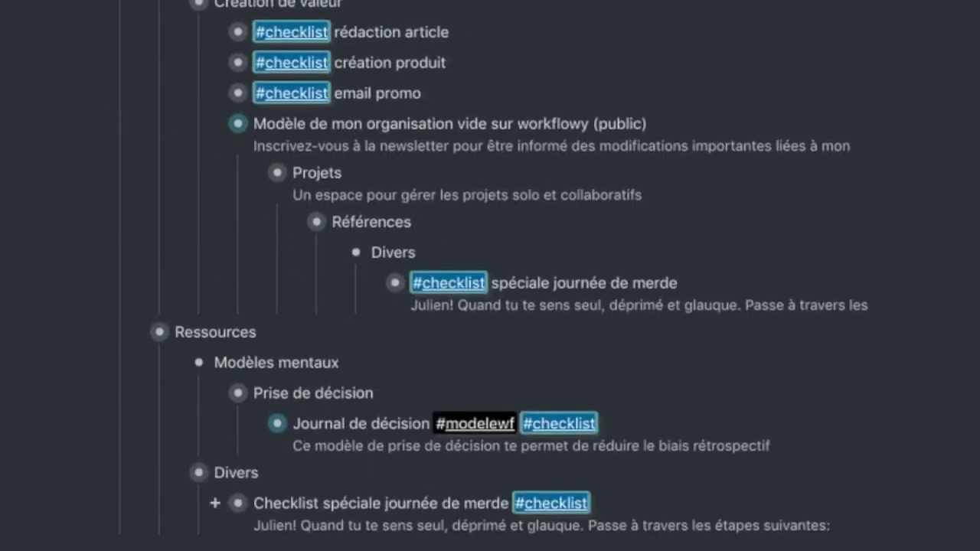
pyautogui.scroll(10, 230, 503)
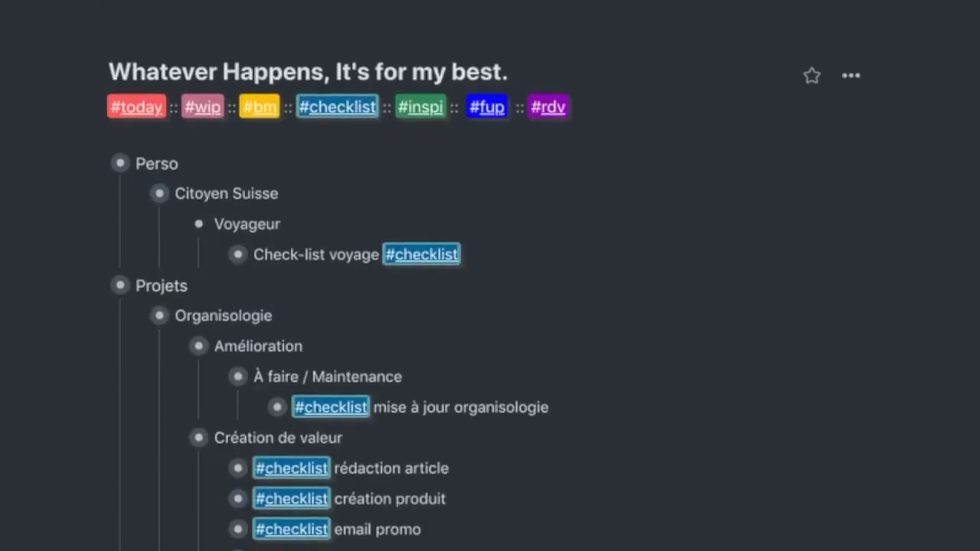
# Step: Replace the #checklist filter with #inspi in "Whatever Happens, It's for my best." and expand "Liste de livres à lire" down to its last entry
pyautogui.press('super+')
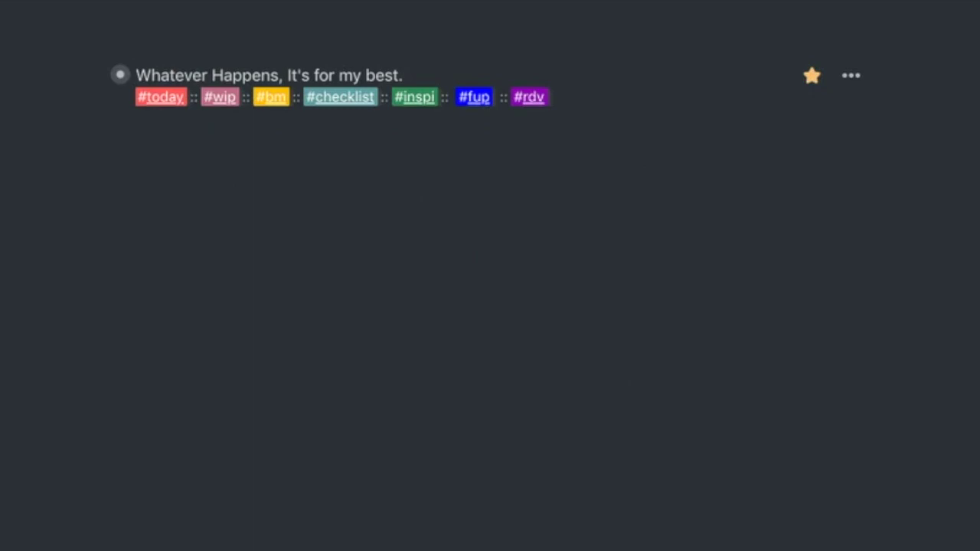
pyautogui.press('super+.')
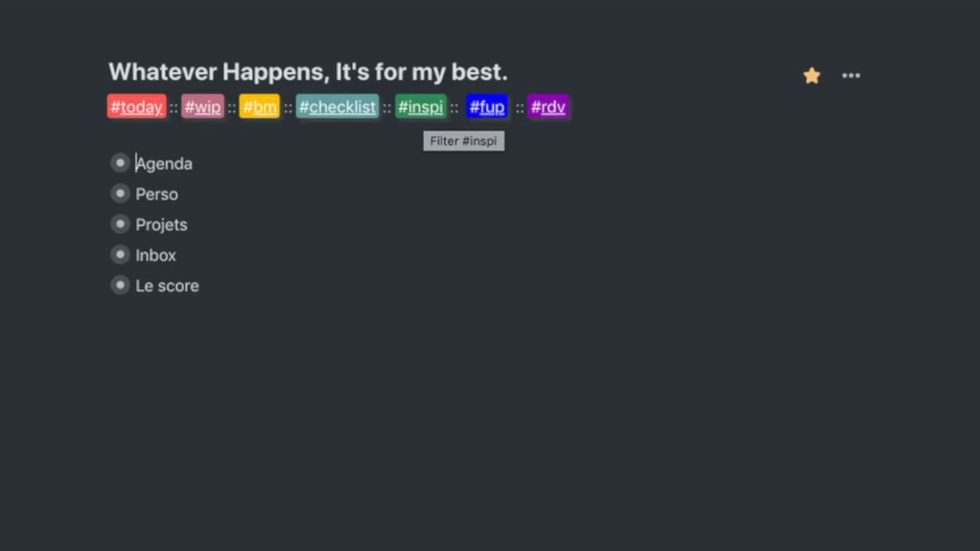
pyautogui.click(420, 107)
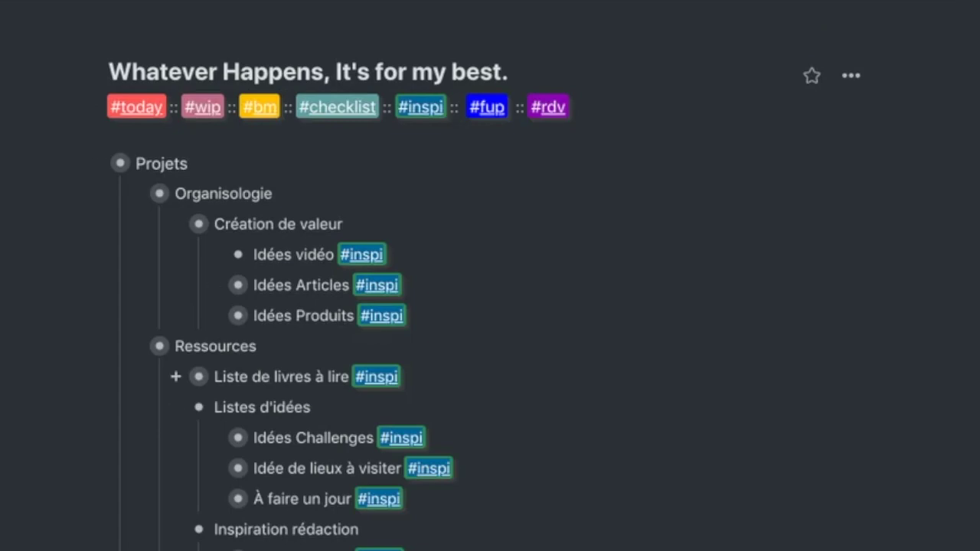
pyautogui.click(176, 376)
pyautogui.scroll(-10, 176, 376)
# Step: Try adding the item "sadasdsa" below "Do way way more with workflowy" in the reading list and delete it again
pyautogui.click(486, 479)
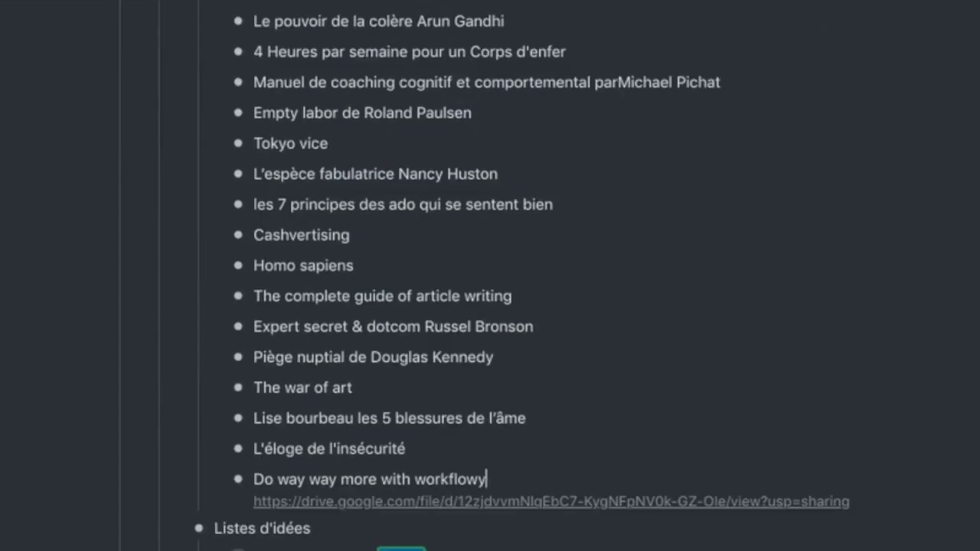
pyautogui.press('Return')
pyautogui.write('sadasdsa')
pyautogui.press('BackSpace')
pyautogui.press('BackSpace')
pyautogui.press('BackSpace')
pyautogui.press('BackSpace')
pyautogui.press('BackSpace')
pyautogui.press('BackSpace')
pyautogui.press('BackSpace')
pyautogui.press('BackSpace')
pyautogui.press('BackSpace')
# Step: Collapse the filtered "Projets" and clear the #inspi filter by going up to the parent list and reopening "Whatever Happens, It's for my best."
pyautogui.scroll(15, 489, 276)
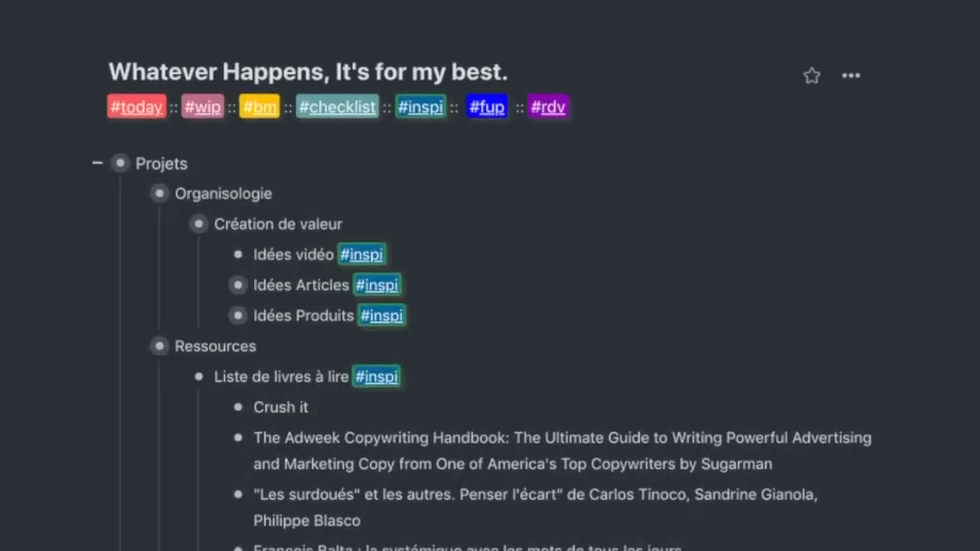
pyautogui.click(95, 163)
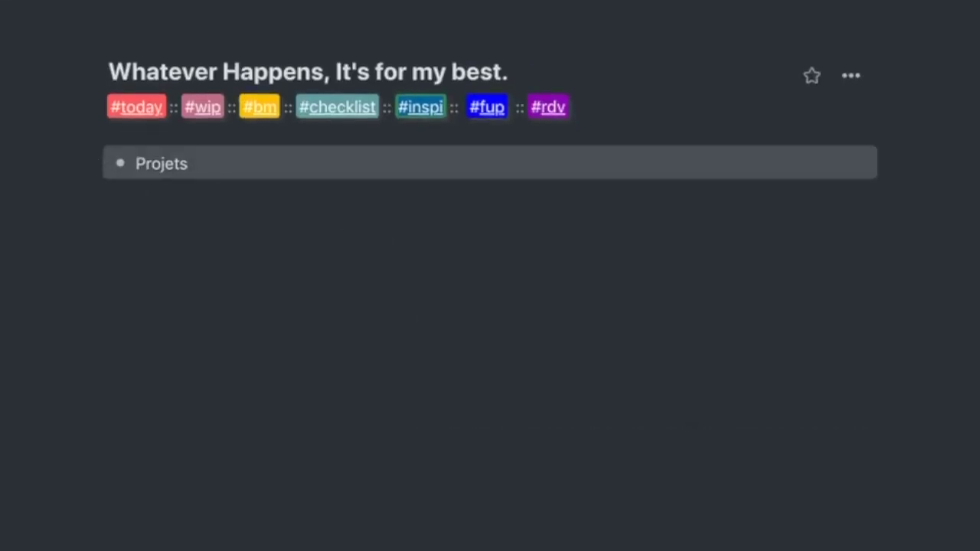
pyautogui.hotkey('alt', 'Left')
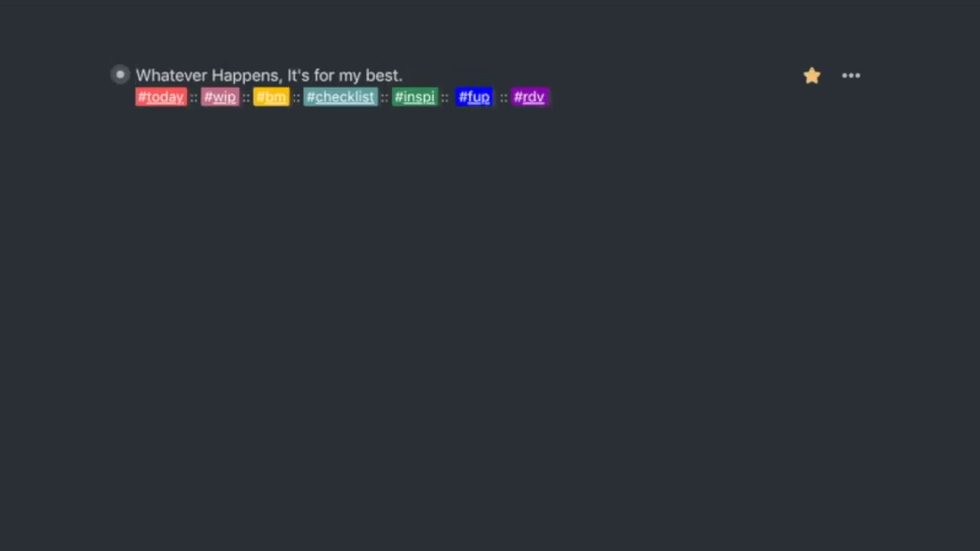
pyautogui.hotkey('alt', 'Right')
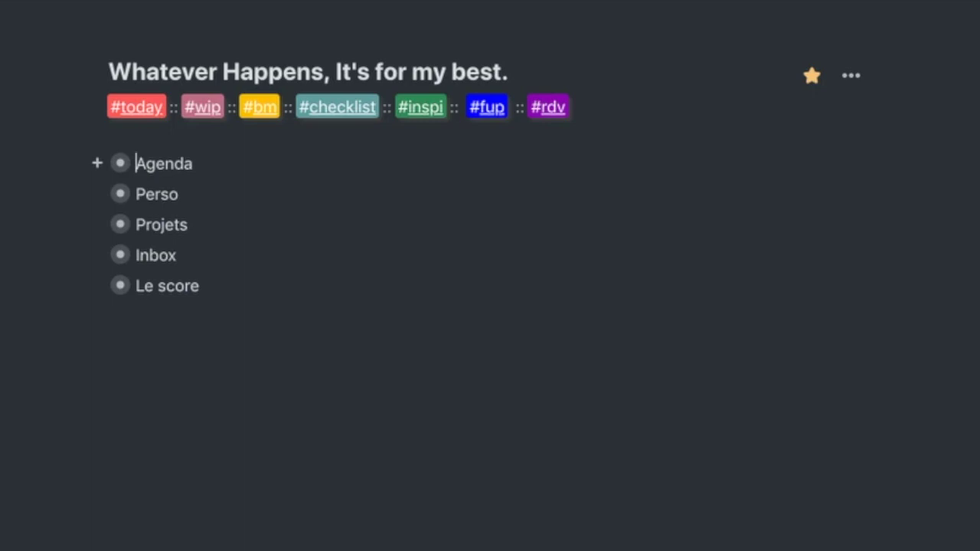
# Step: Select the whole word "Agenda" and move the cursor to the start of "Projets"
pyautogui.hotkey('shift', 'Right')
pyautogui.hotkey('shift', 'Right')
pyautogui.hotkey('shift', 'Right')
pyautogui.hotkey('shift', 'Right')
pyautogui.hotkey('shift', 'Right')
pyautogui.hotkey('shift', 'Right')
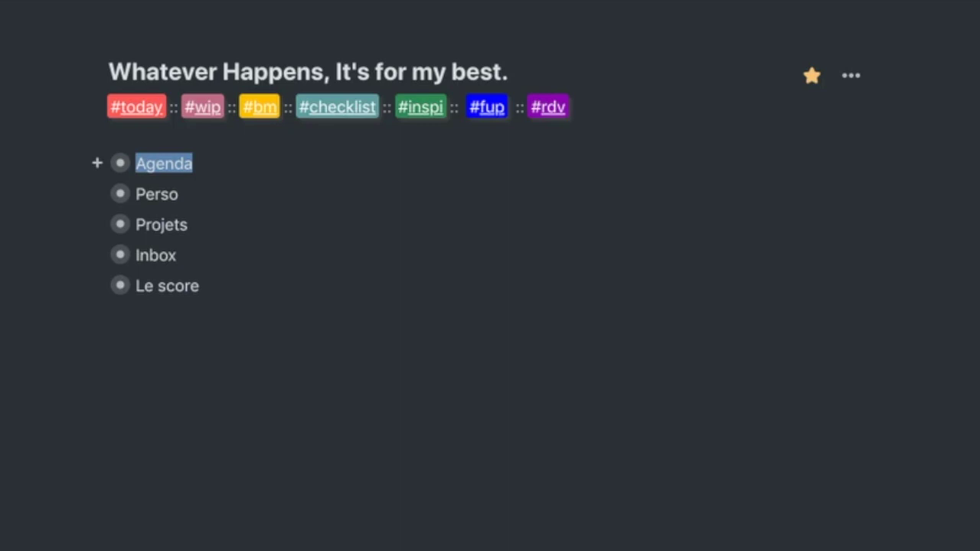
pyautogui.click(136, 224)
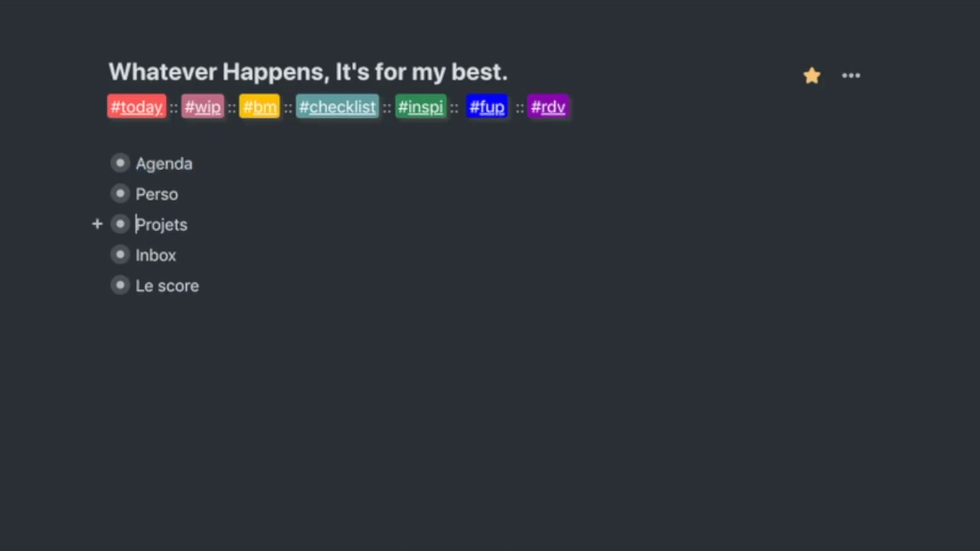